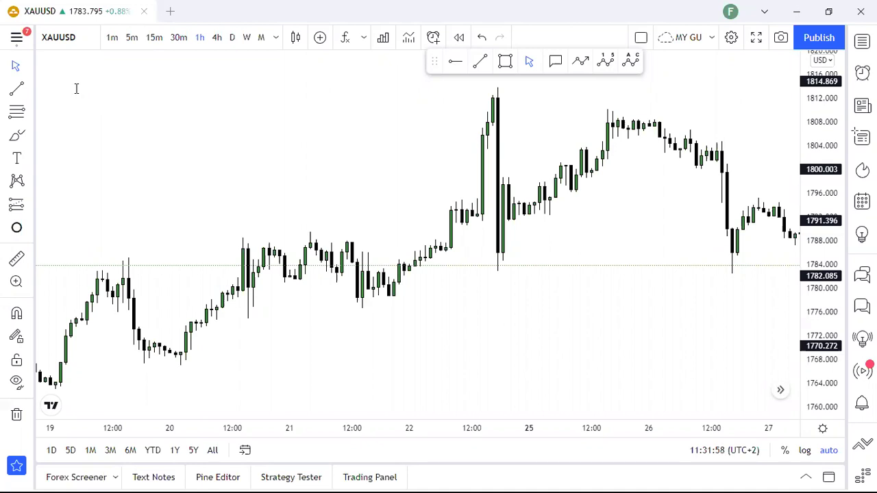
Step: Add a red text note above the candles reading "for a valid trendline, you need the most recent two impulses"
click(77, 88)
text(for a valid trendline, you need)
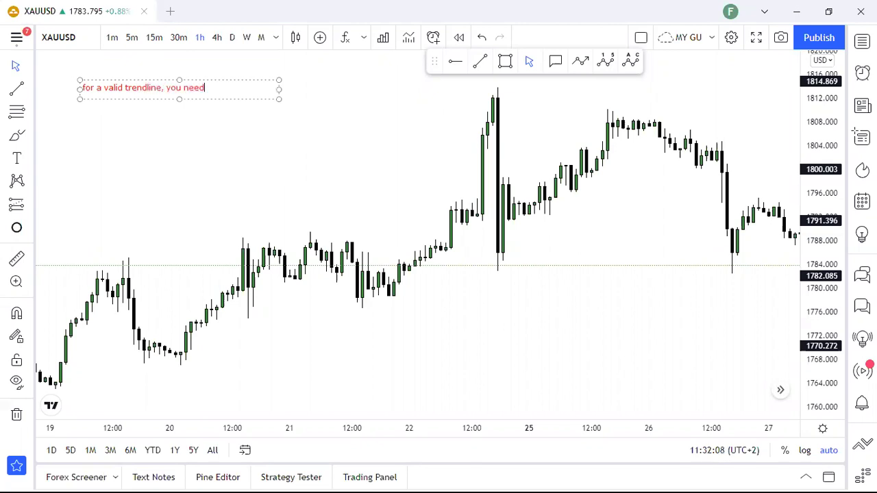
text( the most ecent t)
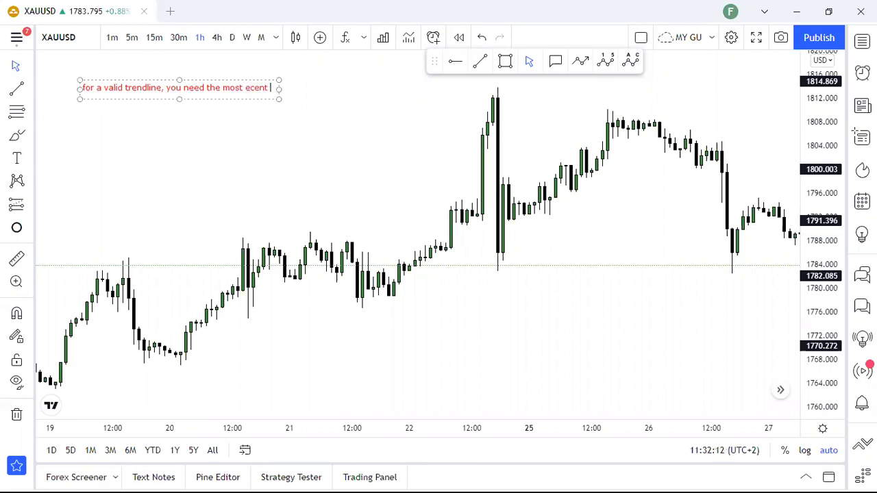
text(wo imp)
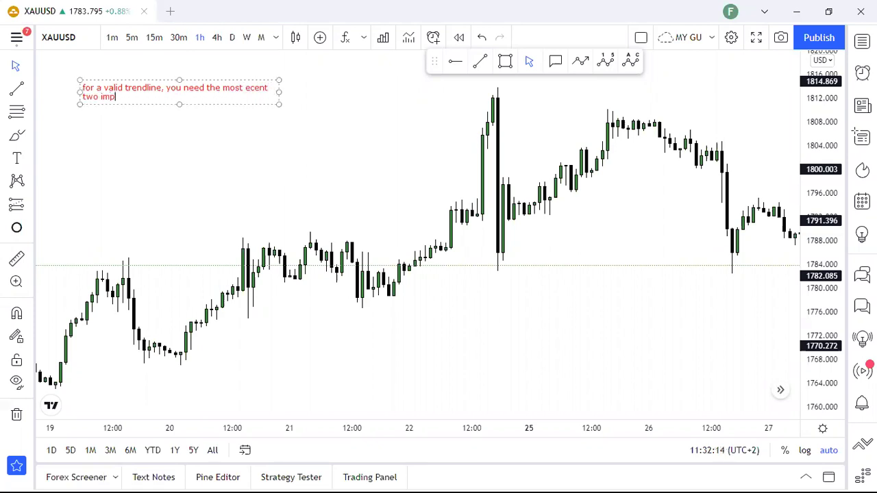
text(ulses)
text(r)
click(263, 151)
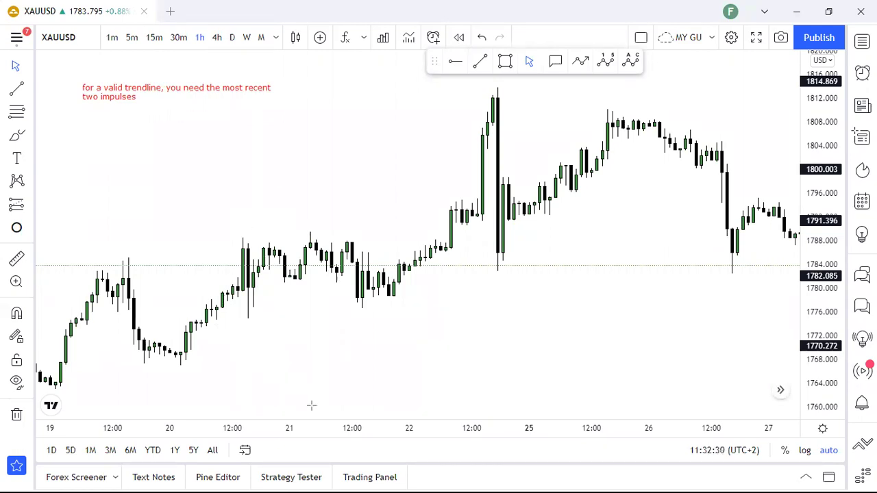
Step: Draw a rising zigzag arrow path below the candles, with three upward impulses separated by two pullbacks
click(355, 403)
click(435, 319)
click(468, 376)
click(579, 234)
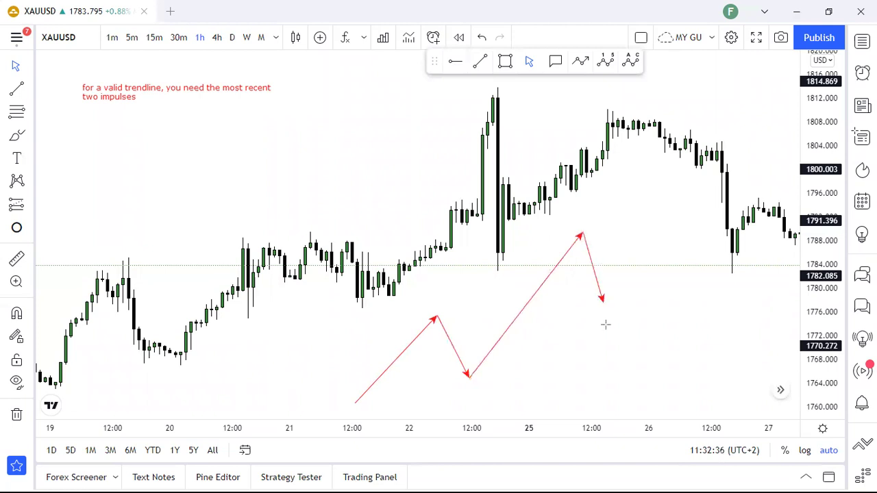
click(611, 312)
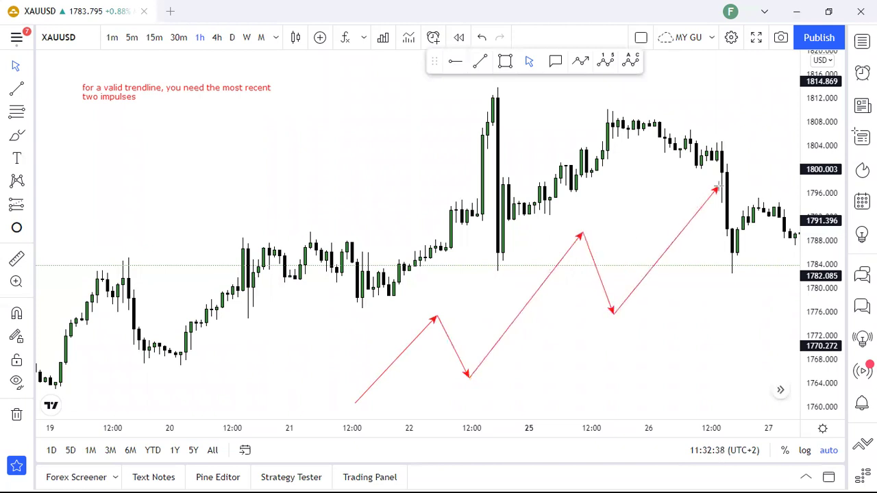
double_click(704, 198)
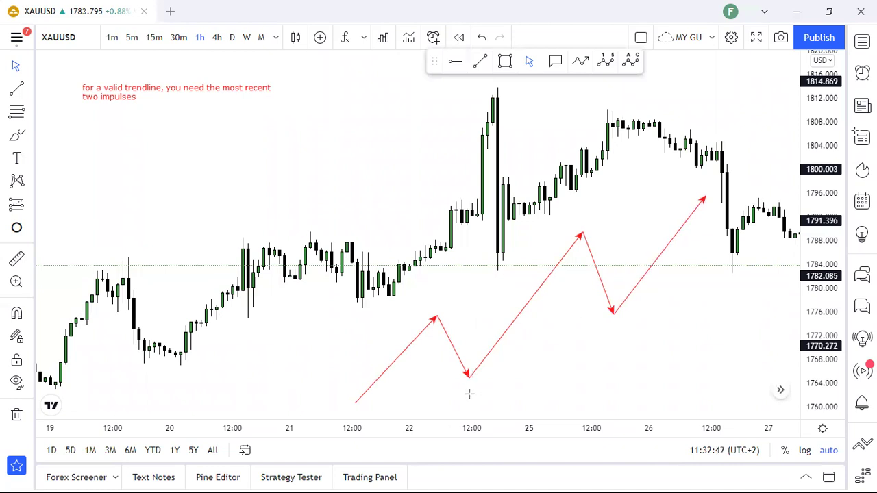
Step: Mark the two pullback lows of the zigzag with short arrows and draw a long rising arrow line through both lows
click(446, 393)
double_click(510, 366)
click(588, 336)
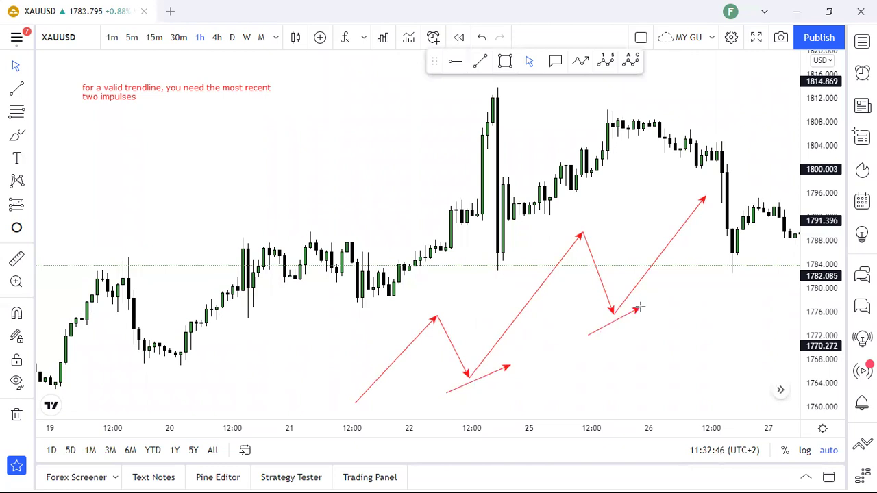
double_click(638, 310)
click(447, 396)
double_click(581, 329)
double_click(784, 230)
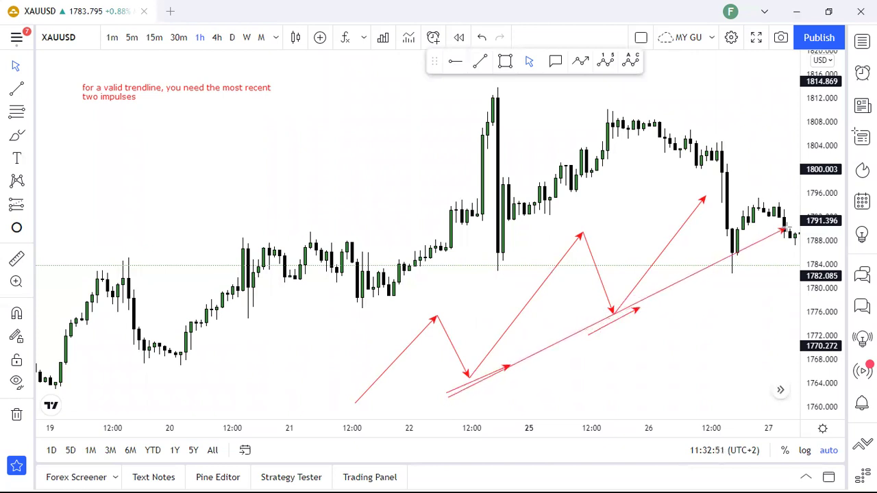
Step: Continue the zigzag with a pullback to the rising line followed by a bounce to a new high
click(703, 200)
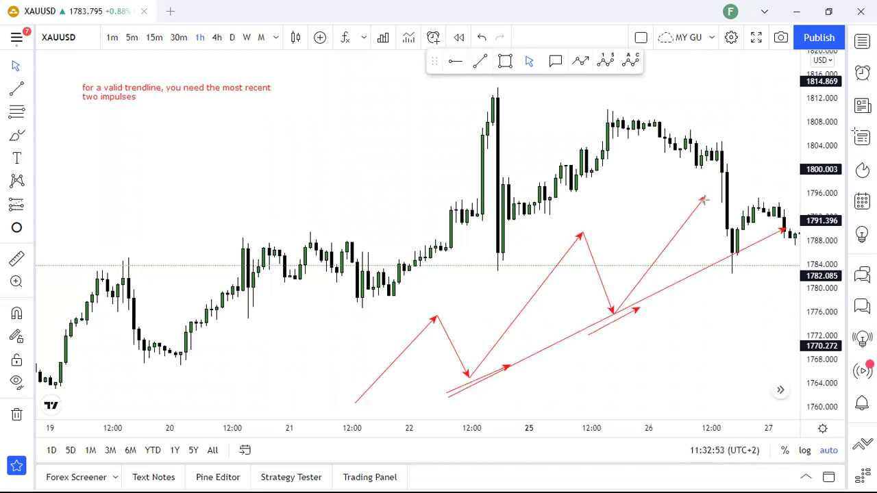
click(732, 252)
double_click(787, 130)
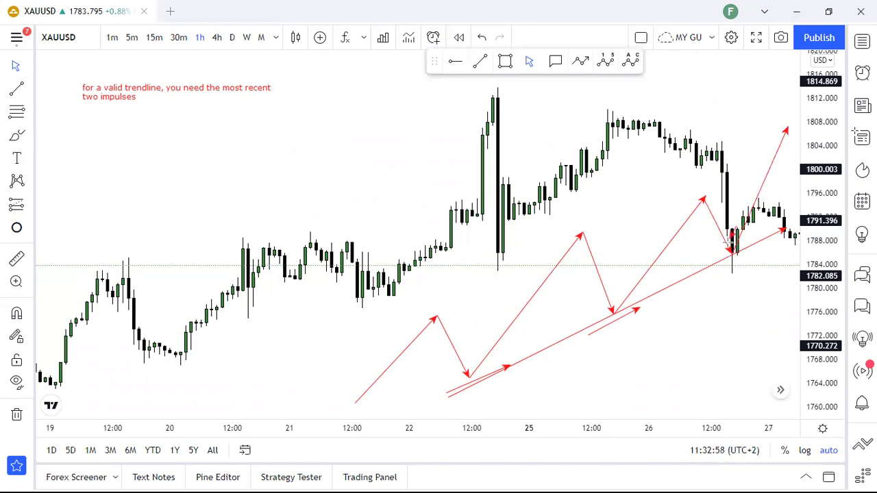
Step: Sketch the alternative scenario with arrows: a break below the rising line, a retest from underneath and a steep drop
drag(731, 252, 760, 282)
click(741, 283)
click(773, 217)
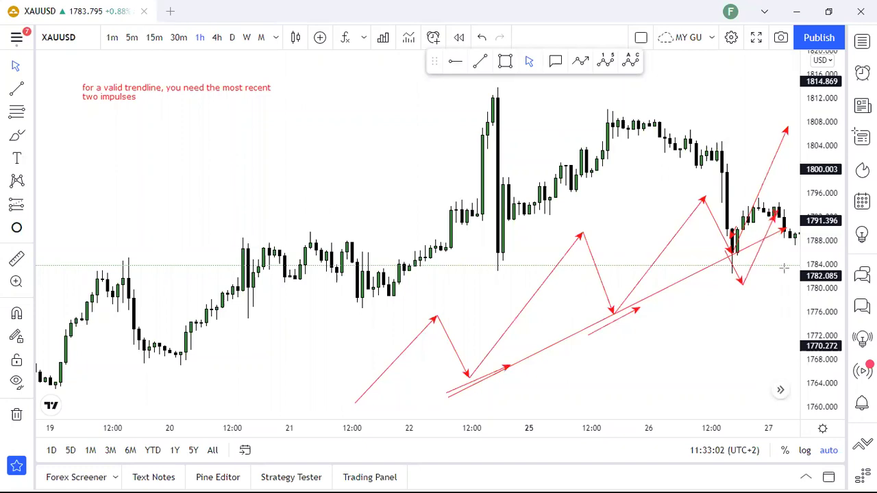
double_click(793, 354)
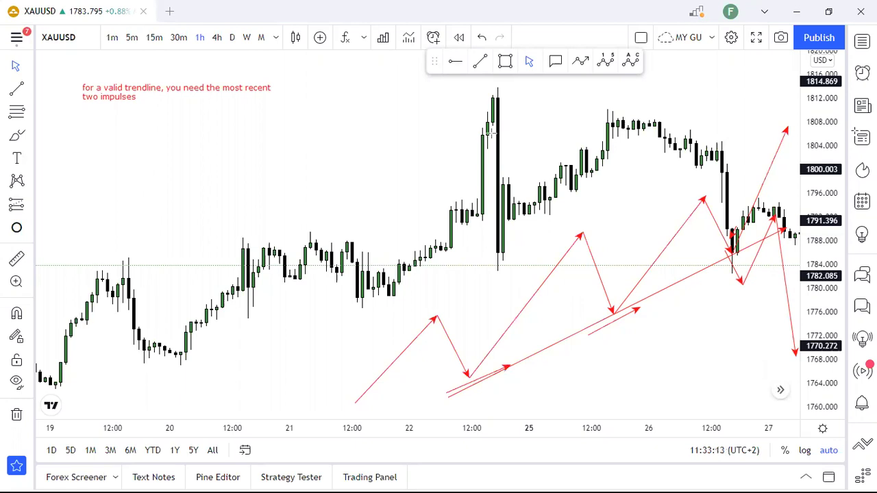
Step: Hide the text note and all illustration arrows, leaving only the price candles
key(ctrl+alt+h)
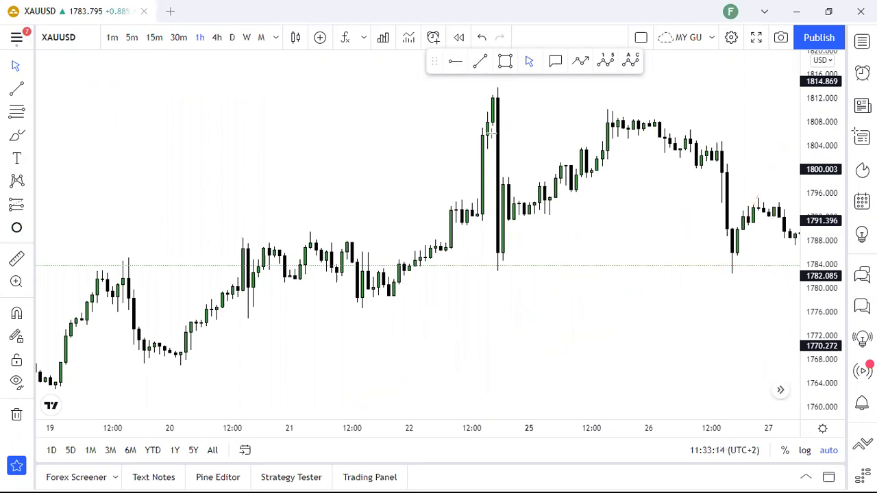
key(ctrl+alt+h)
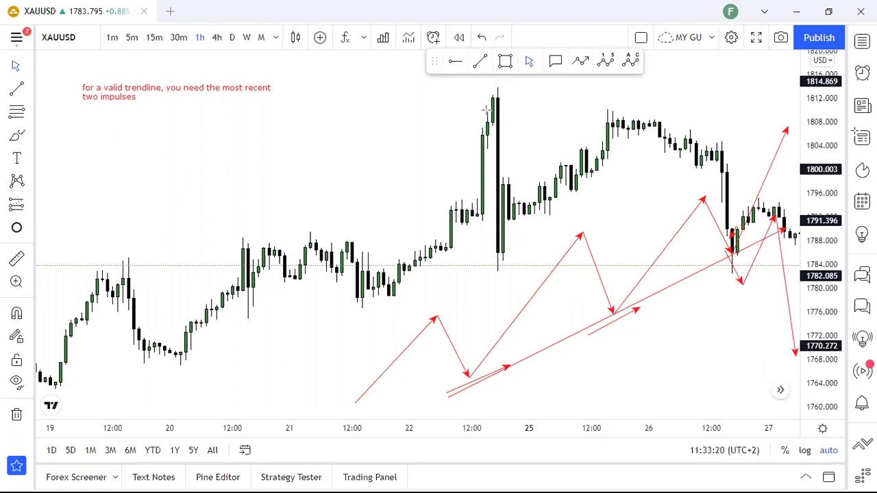
key(ctrl+alt+h)
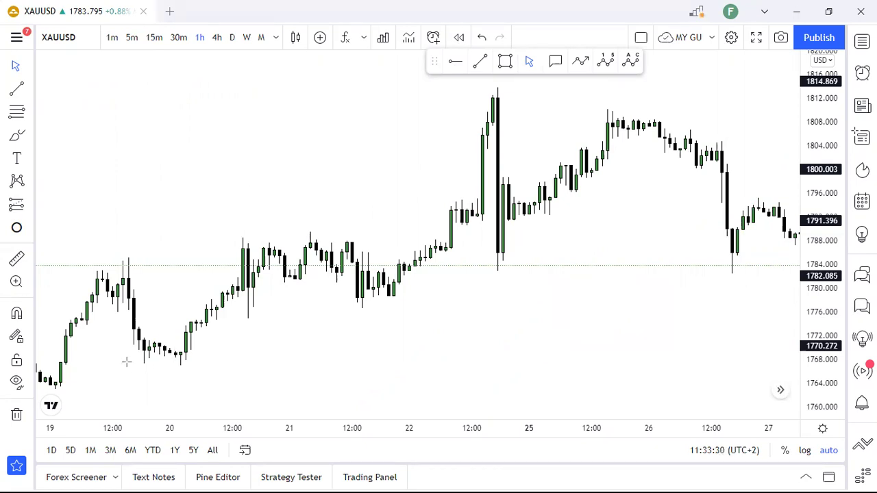
Step: Underline the four swing lows from 19 to 22 October with short arrows and point at the two most recent ones
mouse_move(40, 391)
mouse_down()
mouse_move(120, 385)
mouse_move(112, 399)
mouse_up()
drag(118, 363, 210, 360)
mouse_move(342, 301)
mouse_down()
mouse_move(420, 306)
mouse_move(439, 298)
mouse_up()
drag(487, 264, 555, 261)
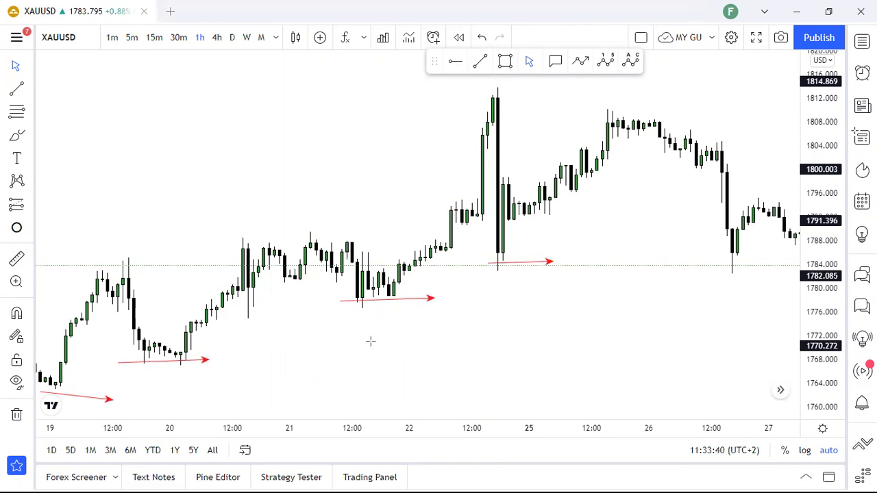
drag(360, 358, 370, 320)
mouse_move(492, 298)
mouse_down()
mouse_move(503, 251)
mouse_move(499, 273)
mouse_up()
Step: Clear the arrows and draw a trendline along the last two swing lows, from 21 Oct 11:00 at 1775.934 to 27 Oct 04:00 at 1804.165
key(ctrl+alt+h)
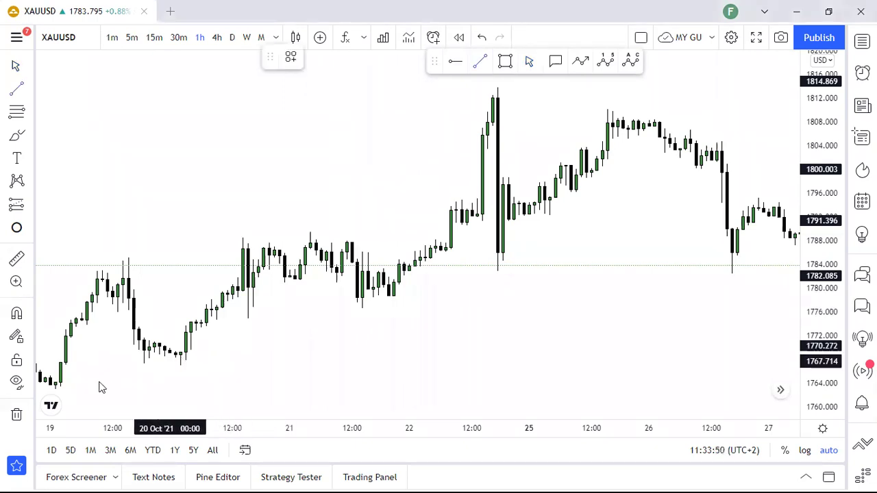
key(alt+t)
click(347, 313)
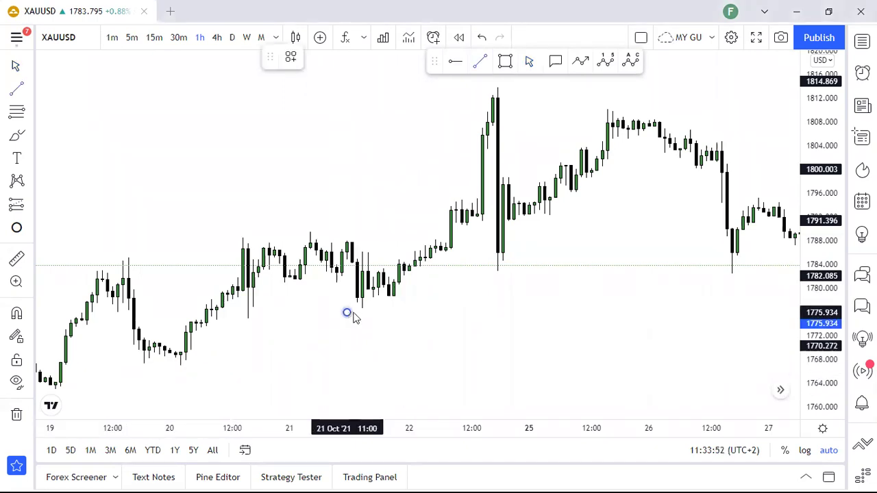
click(503, 252)
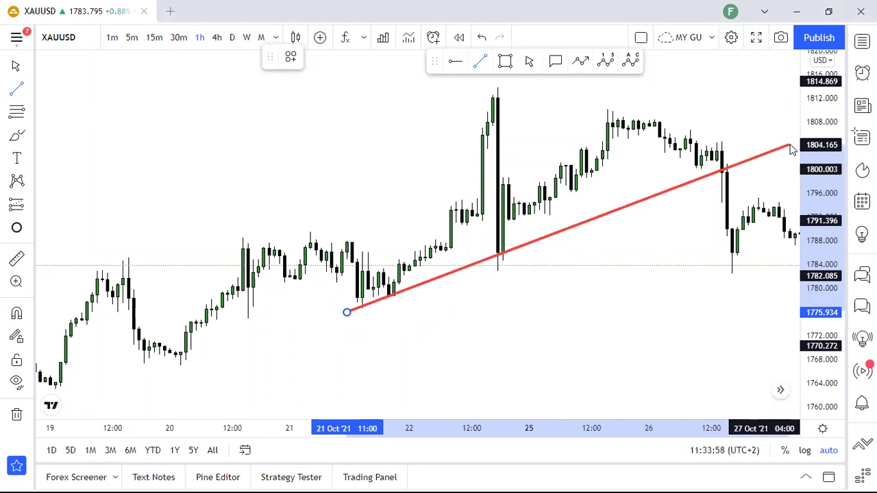
click(790, 146)
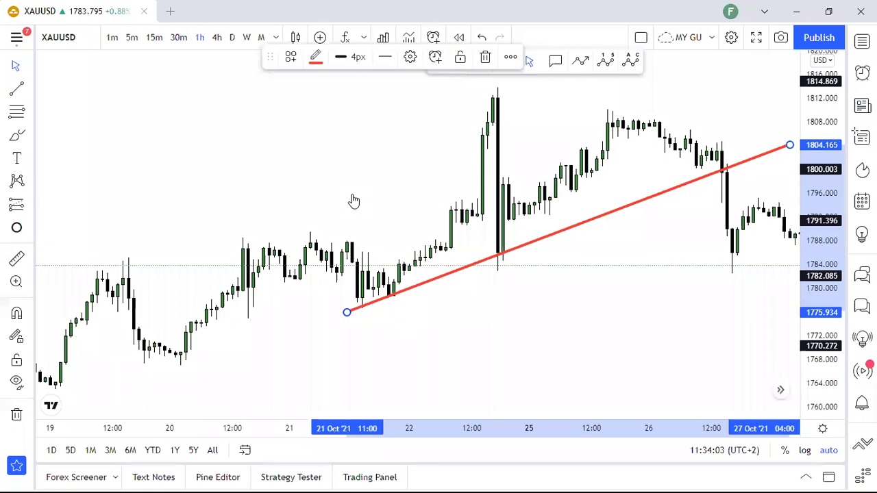
Step: Annotate with arrows the trendline's two touch points, the 25 October high and the 26 October move down through the line
drag(358, 313, 404, 323)
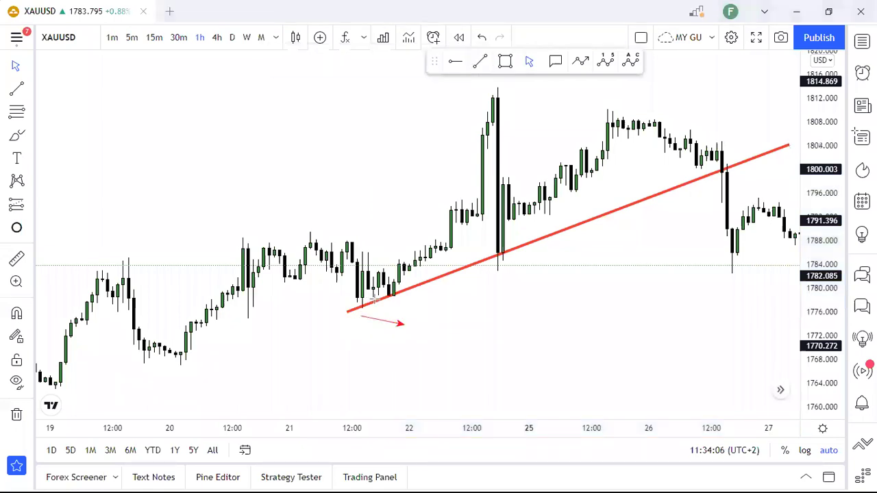
drag(500, 255, 484, 297)
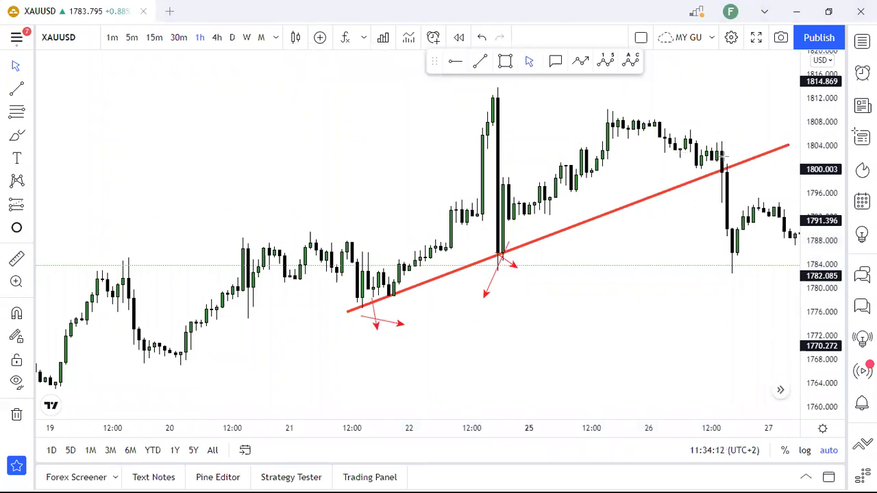
drag(740, 89, 718, 141)
drag(581, 108, 659, 108)
drag(582, 112, 645, 111)
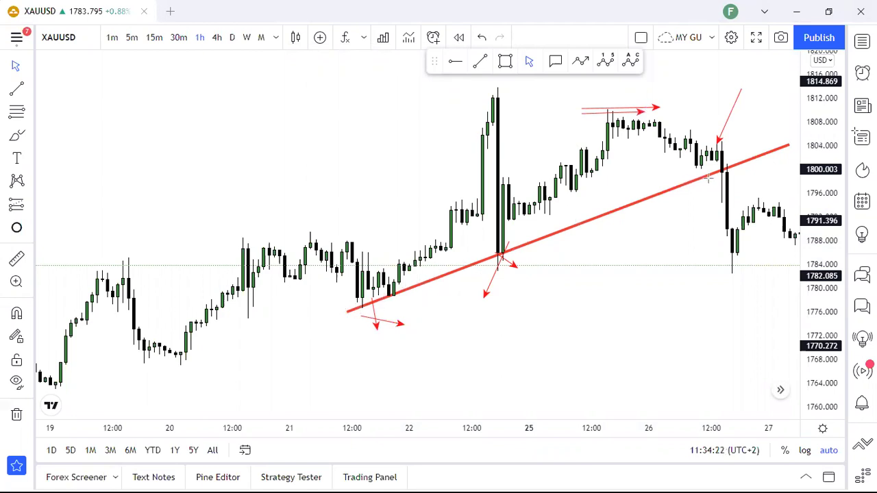
drag(636, 128, 740, 221)
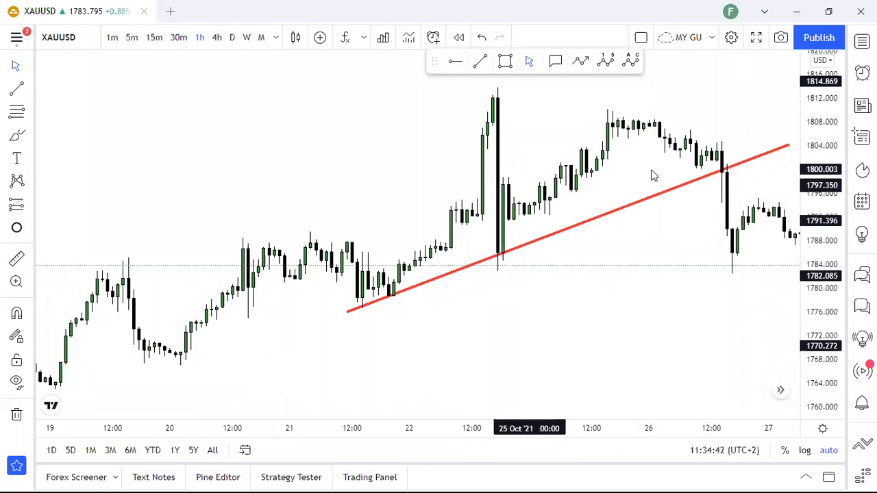
Step: Sketch an arrow path for a trendline break, retest and further drop after 26 October, and undo it
scroll(345, 337, right, 5)
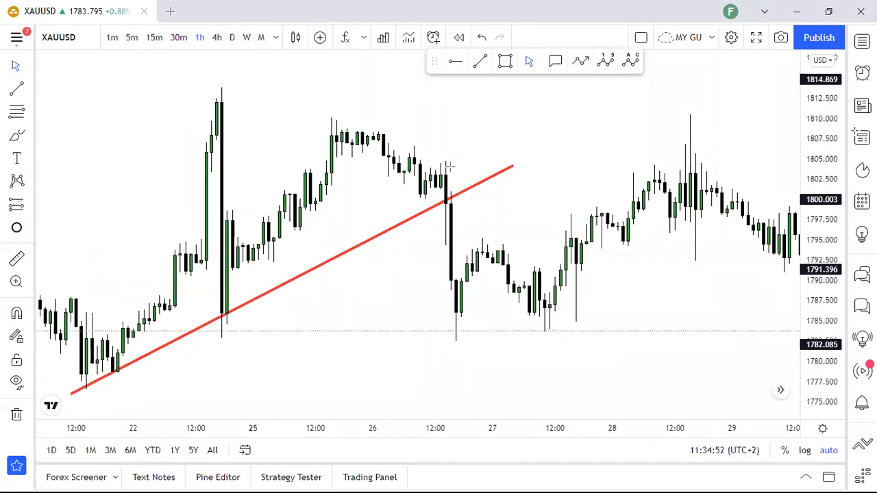
mouse_move(449, 167)
mouse_down()
mouse_move(452, 236)
mouse_move(490, 184)
mouse_move(538, 302)
mouse_up()
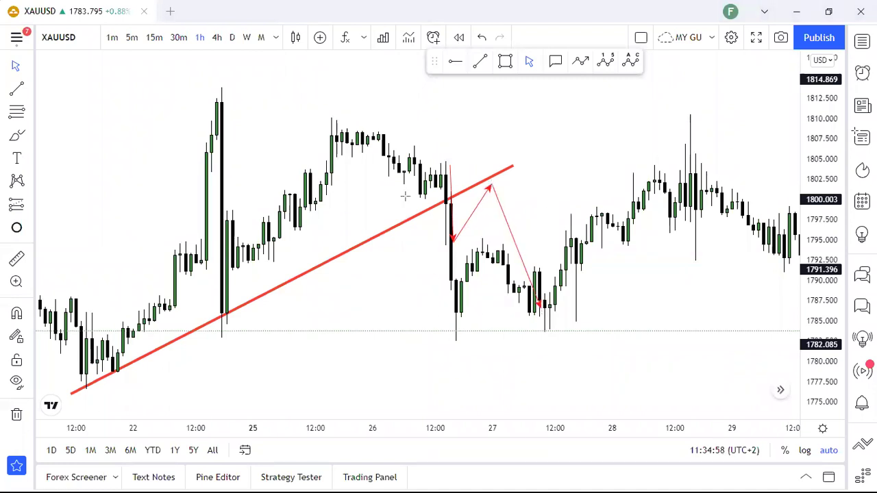
key(ctrl+z)
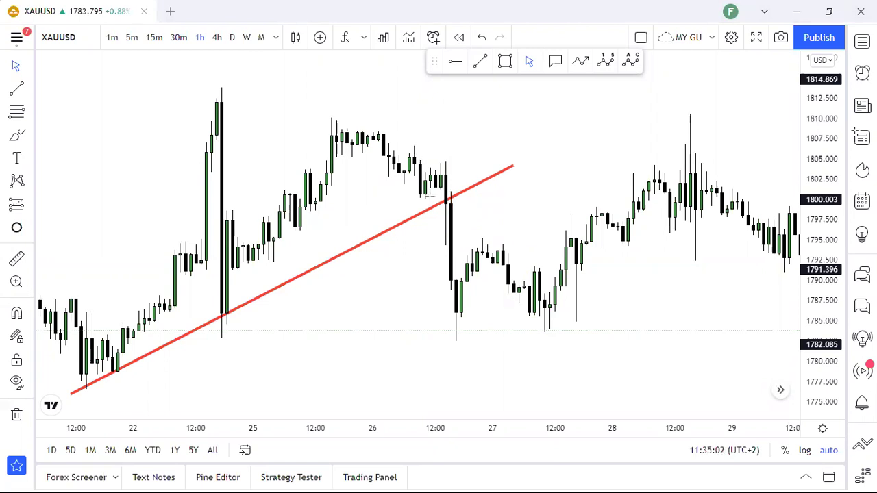
Step: Draw an arrow path following the 26 October drop through the trendline and the rally up to the 28 October high
click(441, 151)
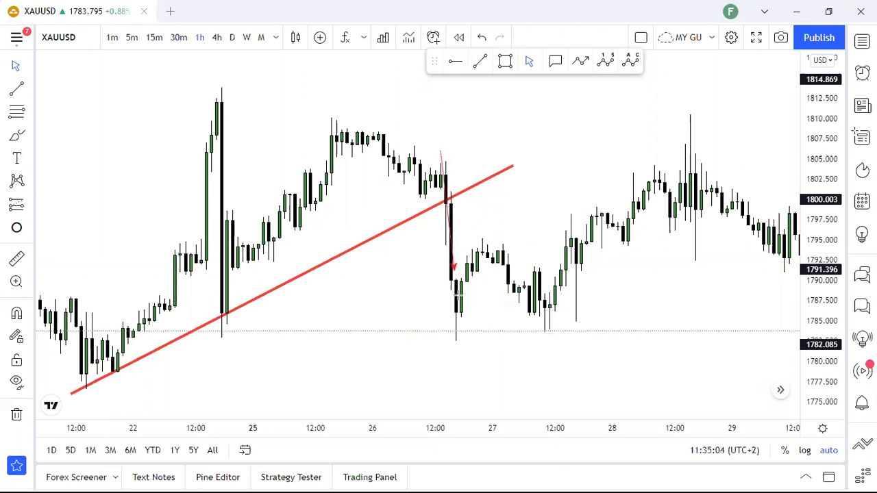
click(478, 325)
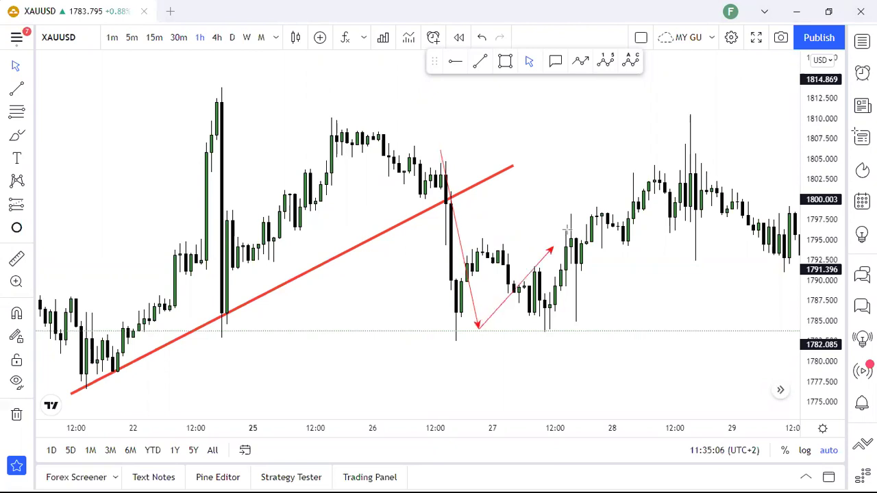
double_click(676, 144)
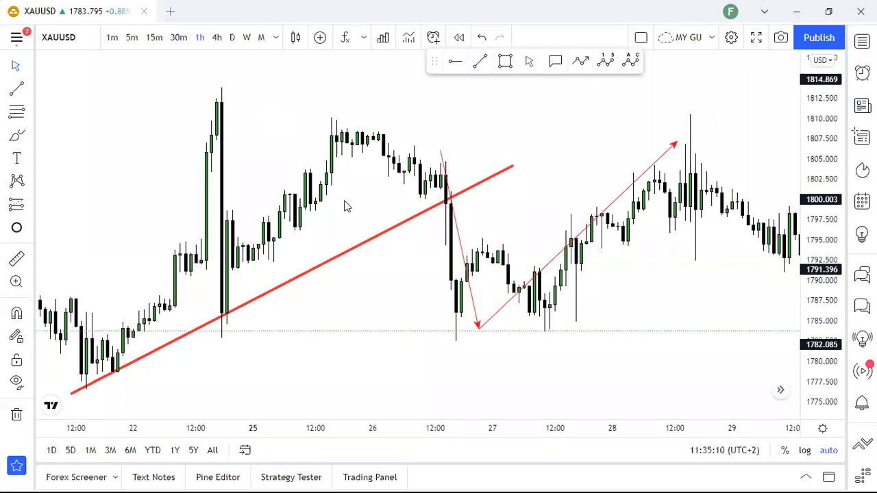
Step: Extend the red trendline's upper end to 28 Oct 15:00 at 1813.647, keeping it along the same lows
drag(510, 170, 690, 89)
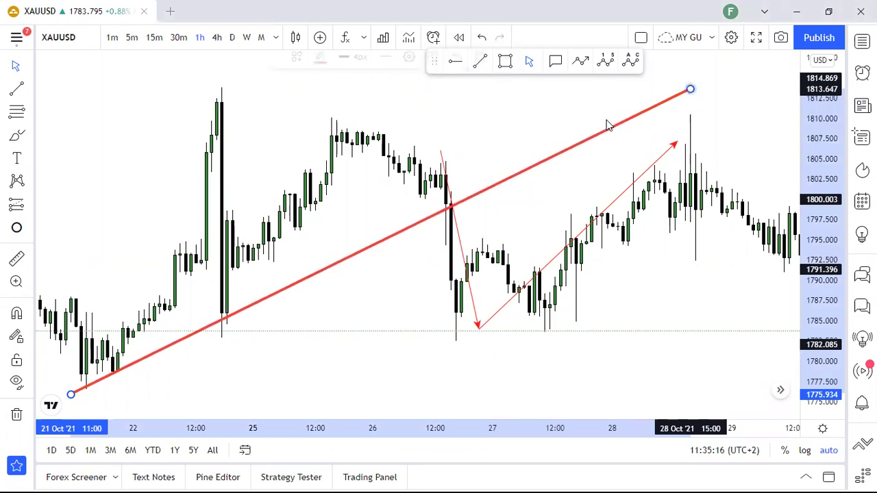
click(619, 163)
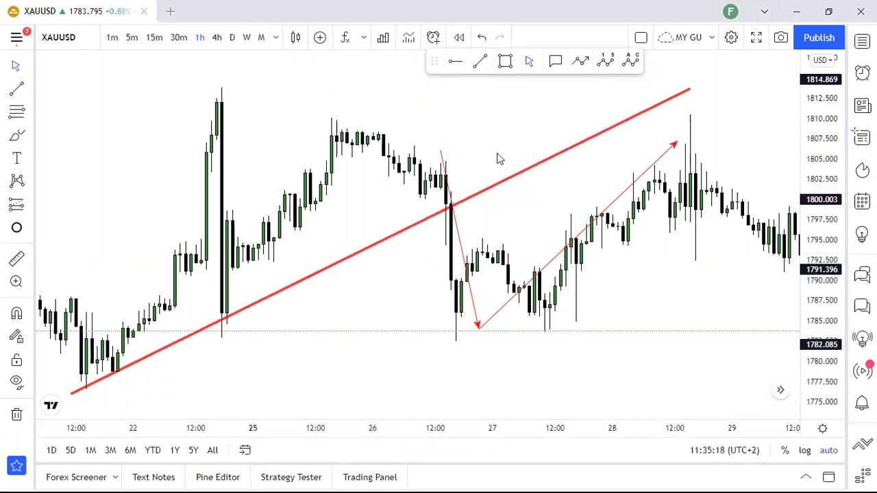
Step: Draw level arrows from the 22 and 25 October highs and trace the swings between them and down through the trendline
click(177, 102)
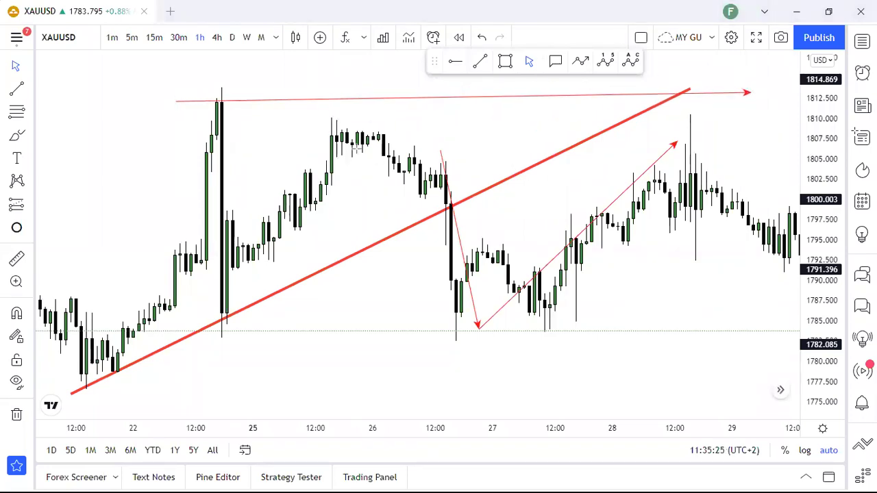
click(221, 102)
click(228, 304)
click(228, 304)
click(353, 128)
click(747, 117)
click(379, 137)
click(433, 207)
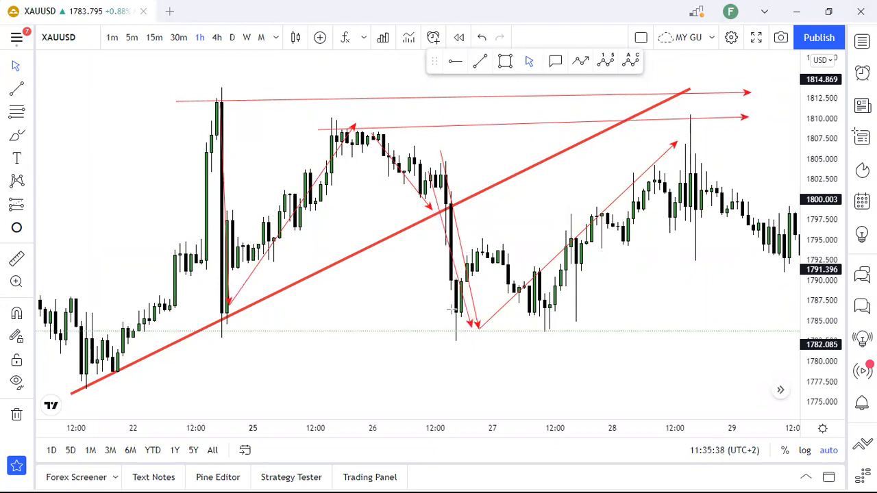
Step: Retrace the rally into 28 October and its following decline with arrows, and point more arrows at the 25 and 28 October highs and the trendline
click(478, 329)
click(675, 145)
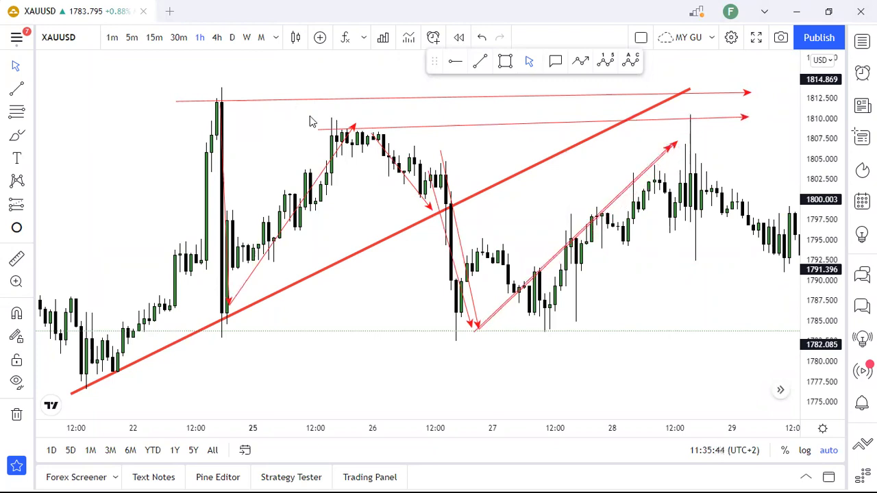
drag(272, 103, 345, 131)
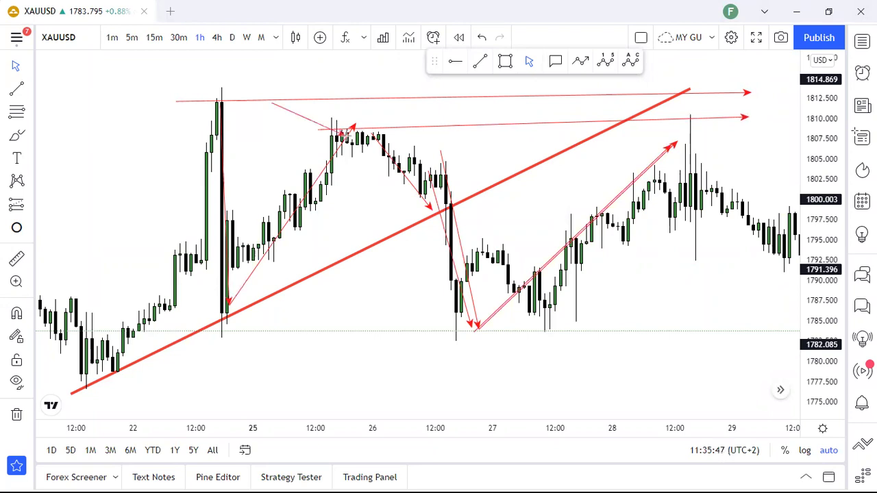
drag(508, 104, 553, 151)
mouse_move(682, 107)
mouse_down()
mouse_move(706, 127)
mouse_move(675, 130)
mouse_up()
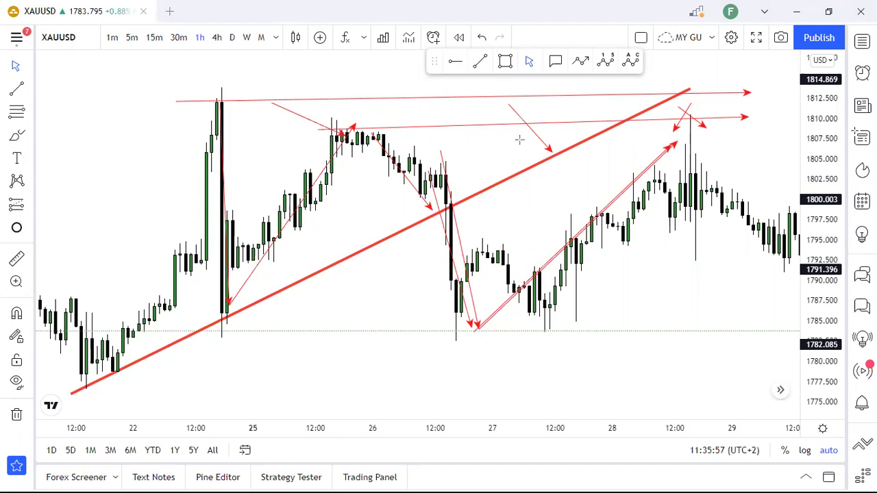
drag(320, 127, 419, 130)
drag(696, 157, 803, 255)
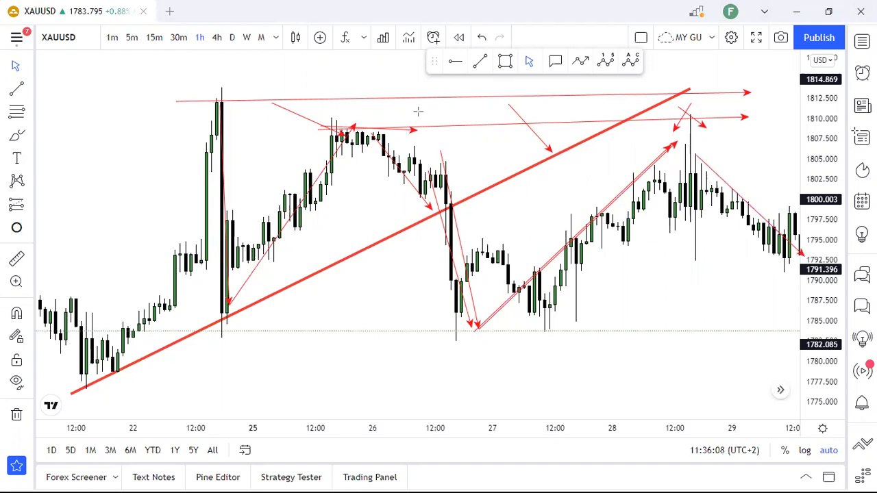
Step: Clear the arrows and mark the 26 October break of the red trendline with two crossed arrows, erasing these as well
key(e)
mouse_move(692, 221)
mouse_down()
mouse_move(518, 249)
mouse_move(566, 229)
mouse_up()
key(e)
drag(587, 244, 376, 255)
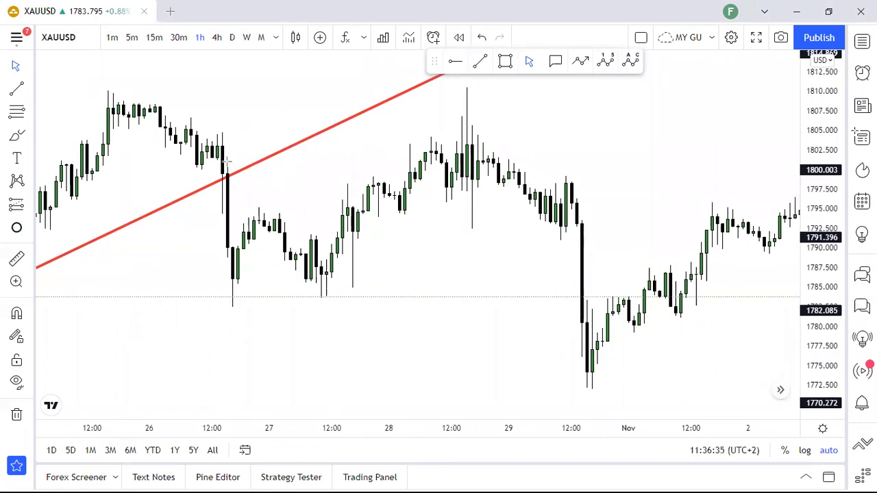
drag(235, 159, 213, 206)
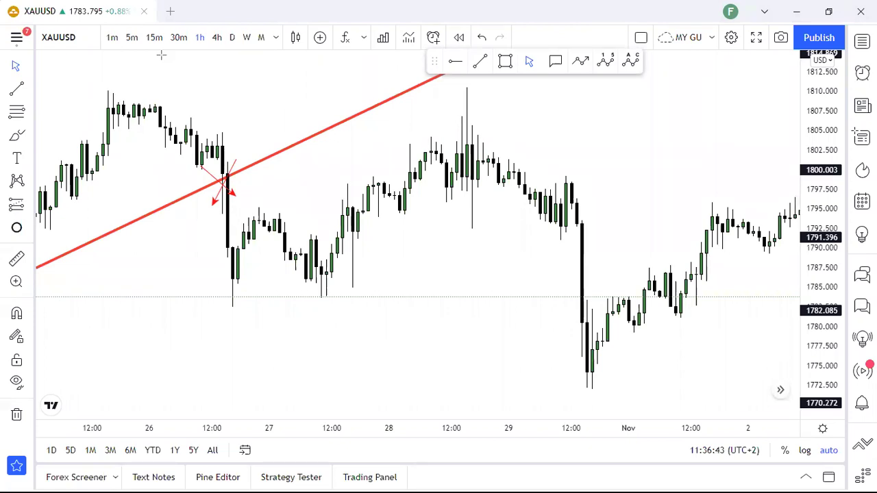
key(Escape)
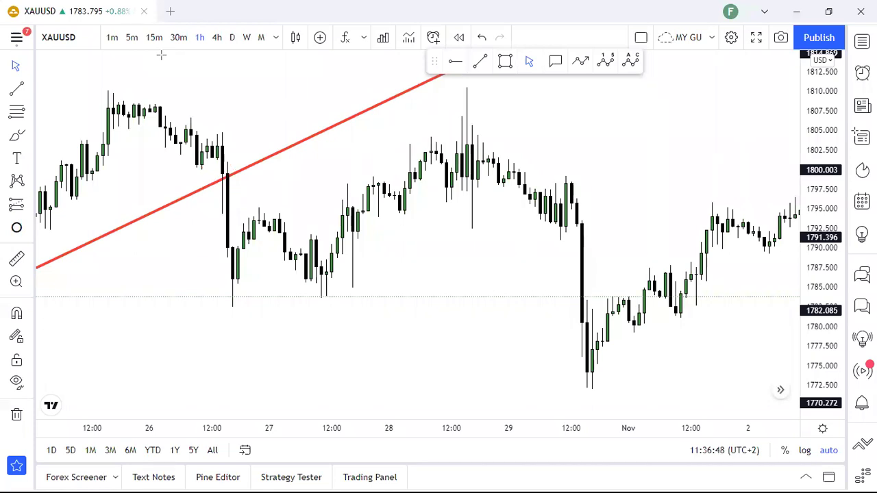
Step: Delete the red trendline and bring the chart to the latest December candles
click(240, 176)
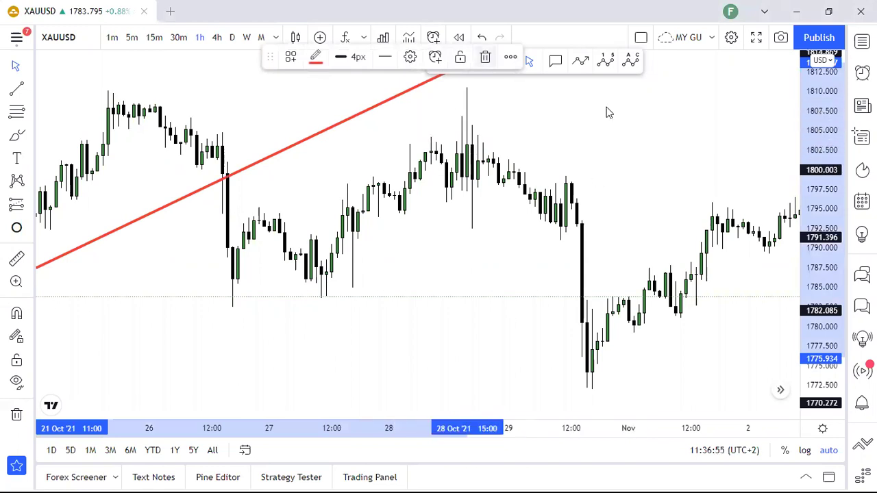
key(Delete)
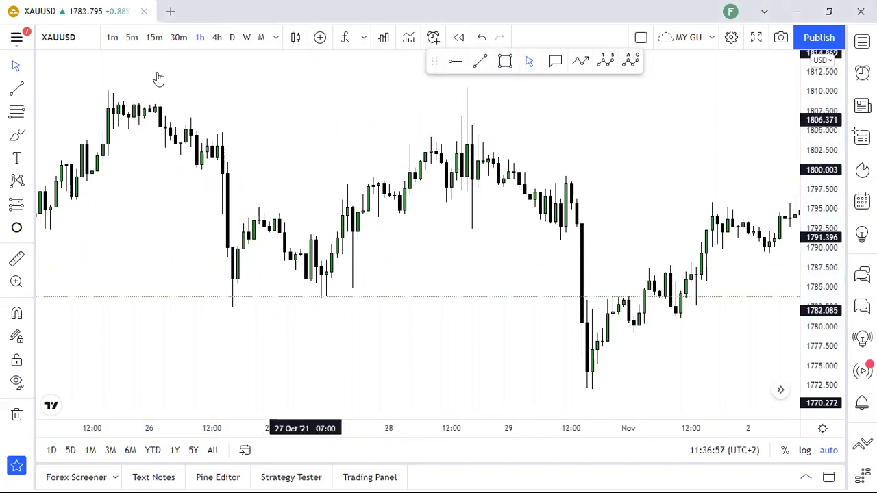
drag(400, 249, 21, 256)
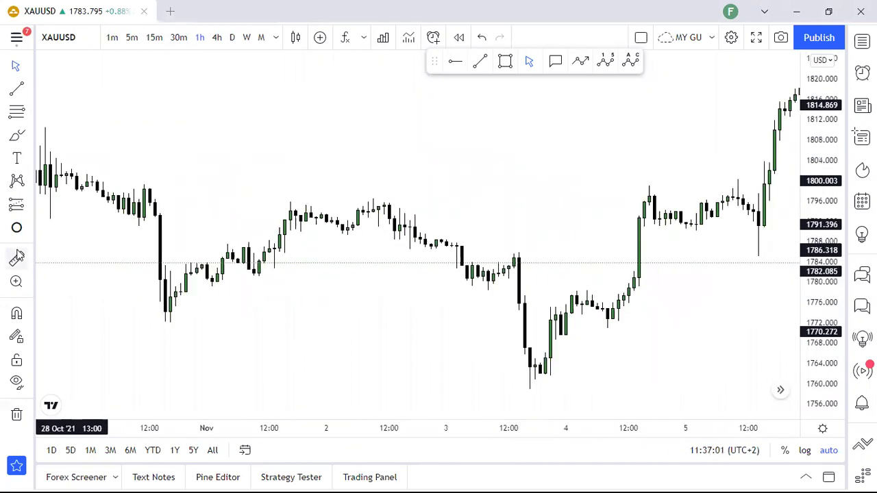
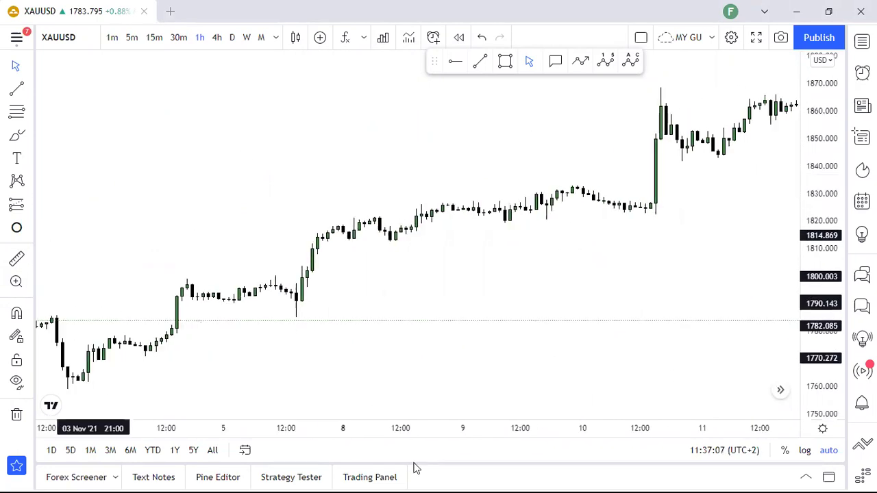
click(781, 390)
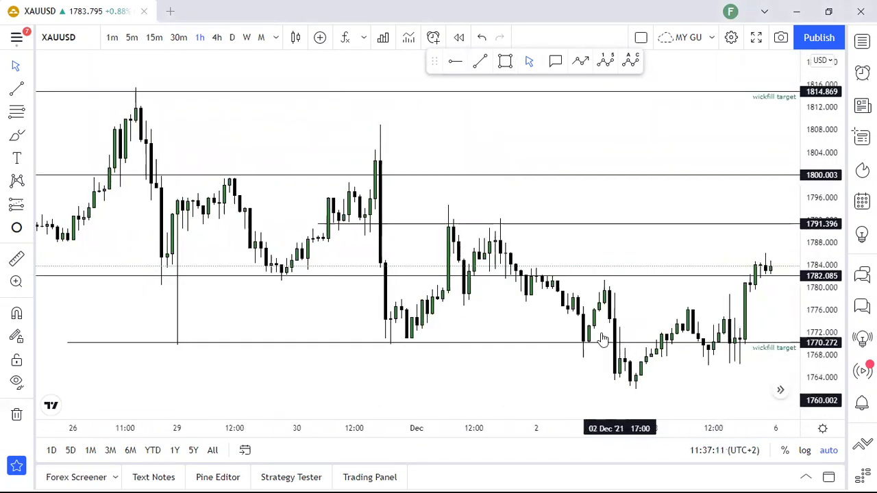
drag(626, 310, 470, 239)
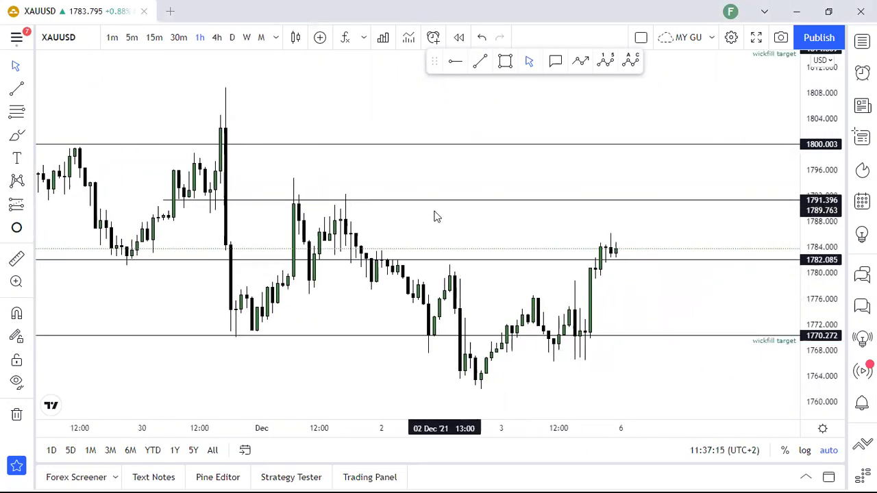
Step: Draw a red trendline from 1 Dec 05:00 at 1793.852 to 2 Dec 05:00 at 1784.079 and delete it
key(alt+t)
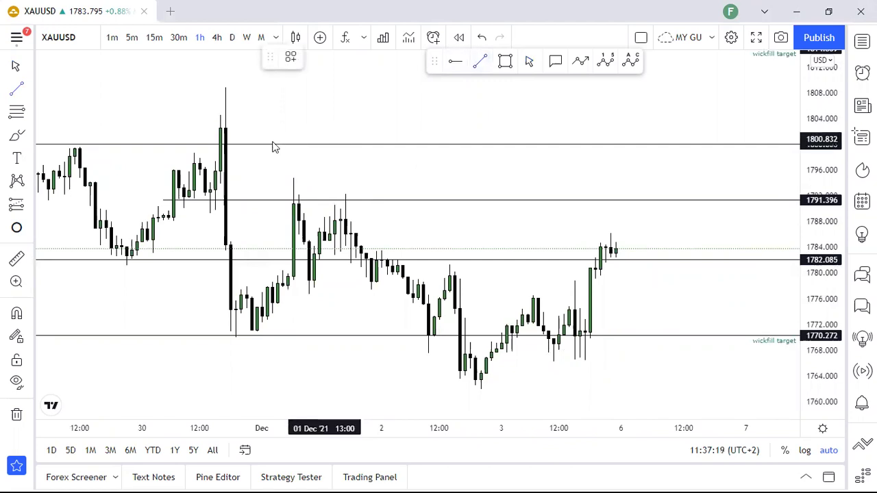
click(282, 185)
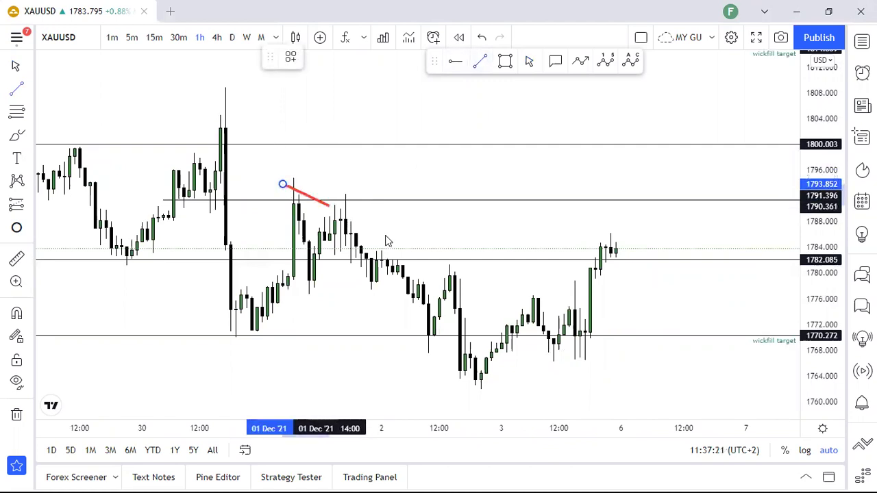
click(586, 327)
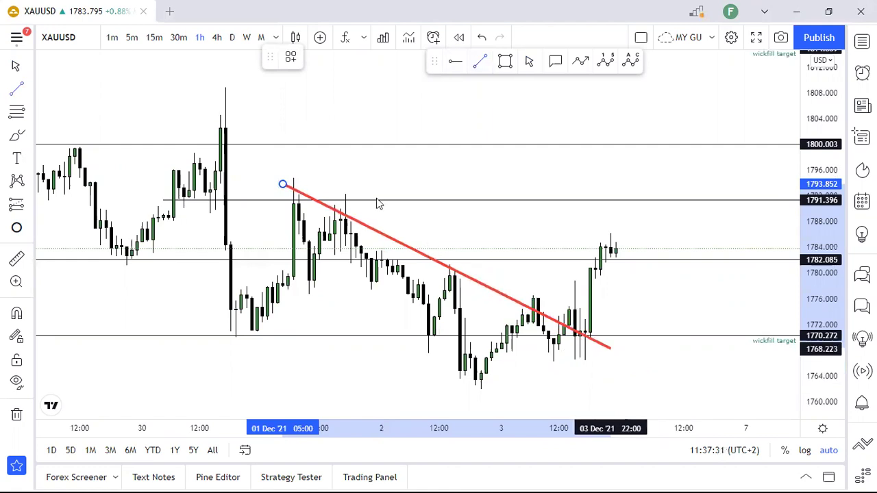
click(402, 247)
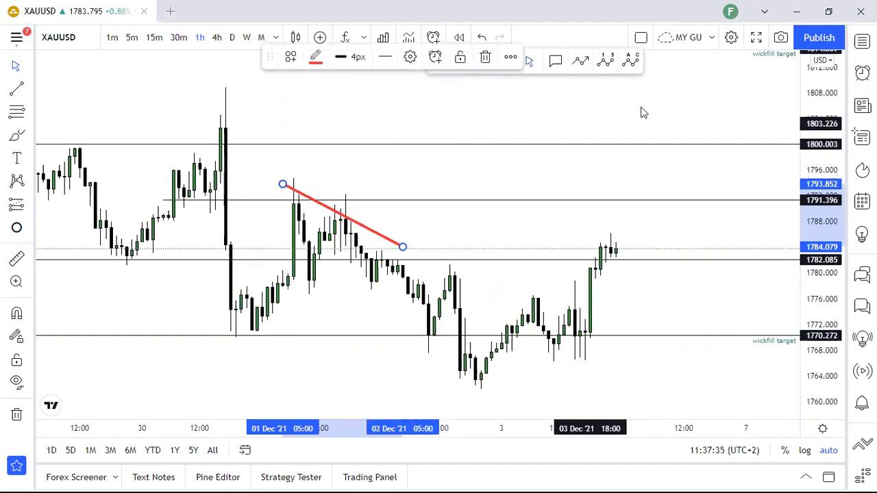
key(Delete)
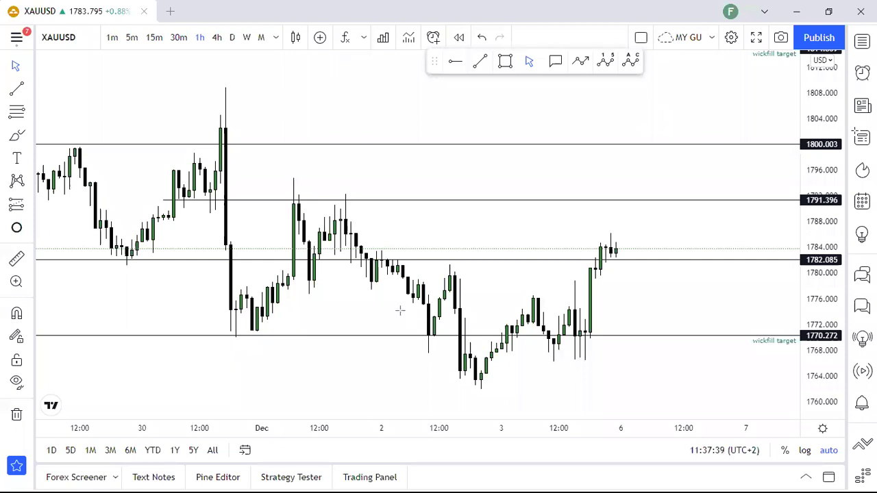
Step: Draw arrows along the three downward impulses from 1 to 3 December and a level arrow under the 2 December low, and clear them
drag(338, 200, 422, 334)
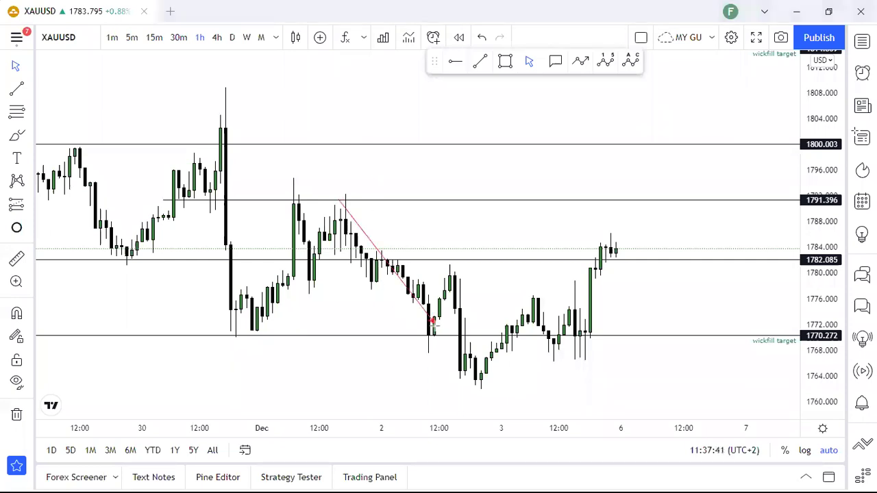
drag(439, 268, 487, 376)
drag(535, 295, 552, 350)
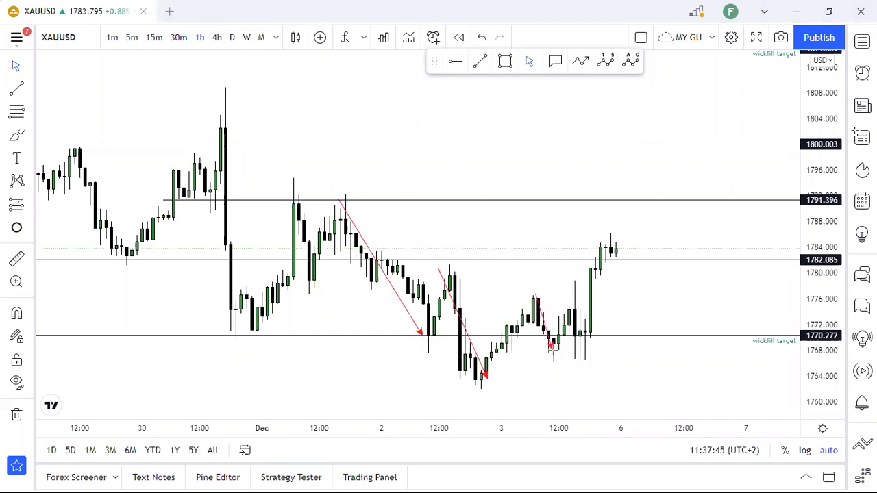
drag(443, 388, 454, 391)
drag(506, 402, 644, 385)
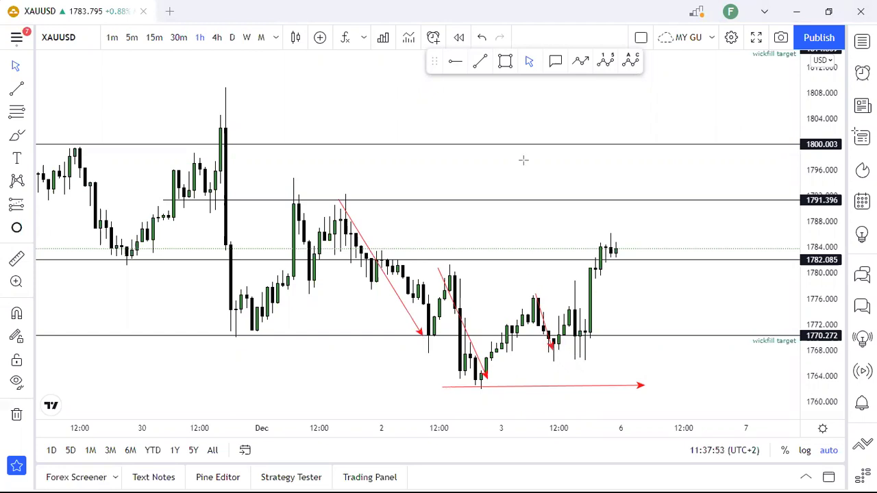
key(ctrl+alt+h)
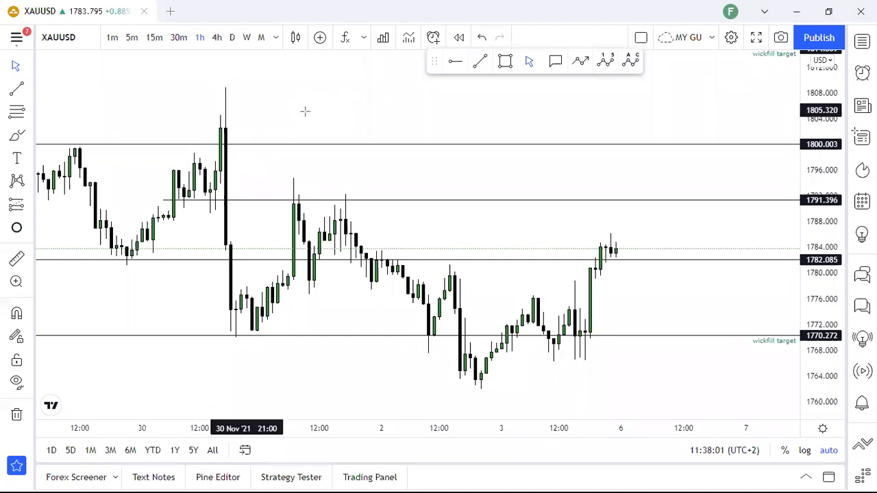
Step: Draw a descending red trendline from 1 Dec 16:00 at 1791.159 to 3 Dec 21:00 at 1766.029 through the 2 December high
click(300, 201)
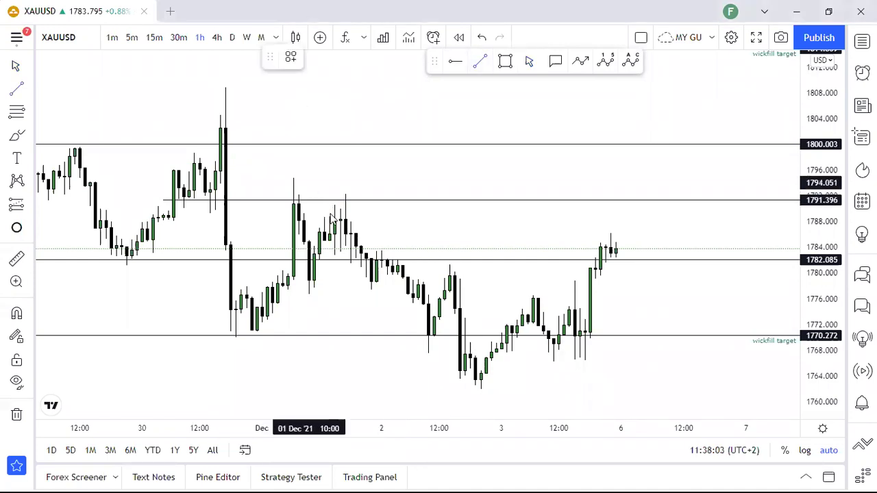
drag(340, 201, 470, 308)
drag(546, 310, 606, 364)
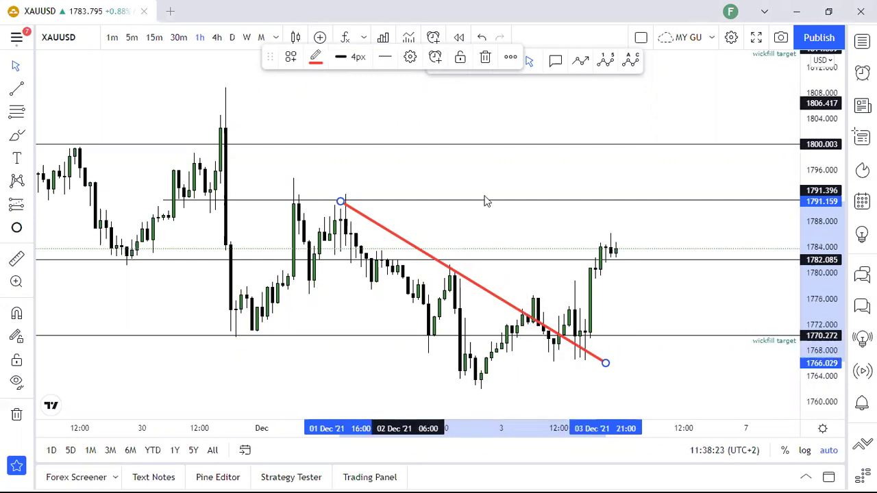
Step: Trace the 3 December trendline break, retest and rally with arrows, and add a level arrow under the two 3 December lows
mouse_move(503, 268)
mouse_down()
mouse_move(533, 305)
mouse_move(552, 356)
mouse_move(561, 307)
mouse_move(587, 356)
mouse_move(594, 250)
mouse_move(606, 244)
mouse_up()
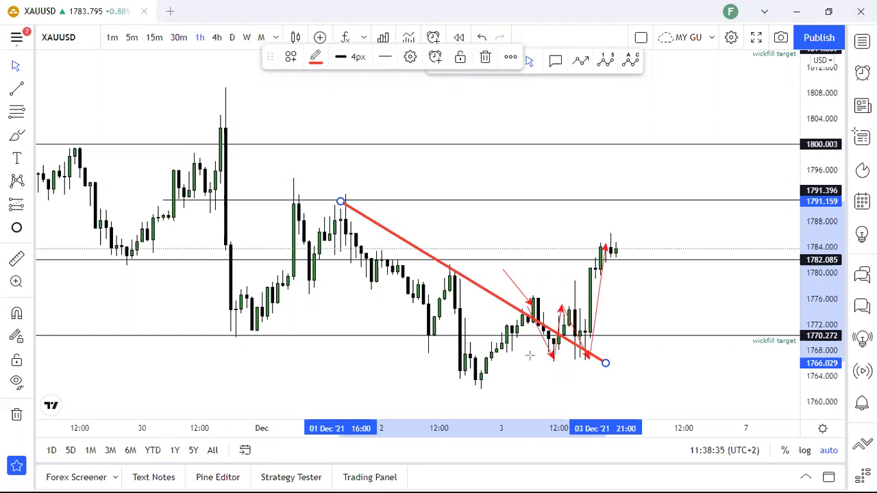
drag(530, 361, 655, 357)
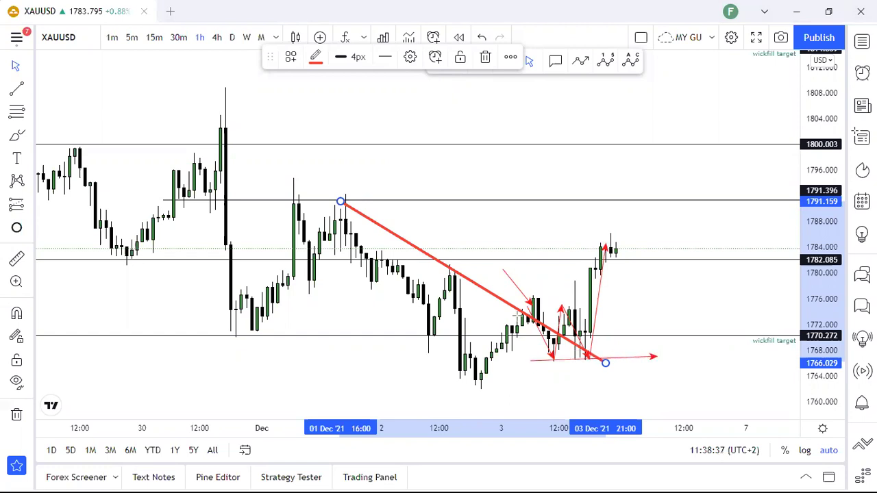
mouse_move(552, 354)
mouse_down()
mouse_move(574, 324)
mouse_move(572, 304)
mouse_up()
drag(586, 357, 597, 238)
Step: Trace the swings from the 2 December high down to its low, up to the trendline and through the 3 December retest and rally
mouse_move(445, 281)
mouse_down()
mouse_move(484, 387)
mouse_move(533, 302)
mouse_up()
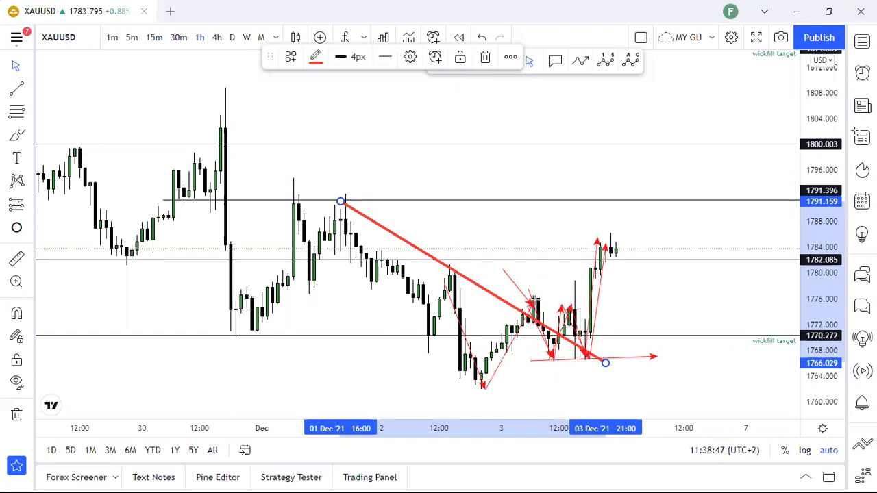
drag(533, 302, 556, 365)
mouse_move(564, 307)
mouse_down()
mouse_move(588, 362)
mouse_move(631, 239)
mouse_move(602, 248)
mouse_up()
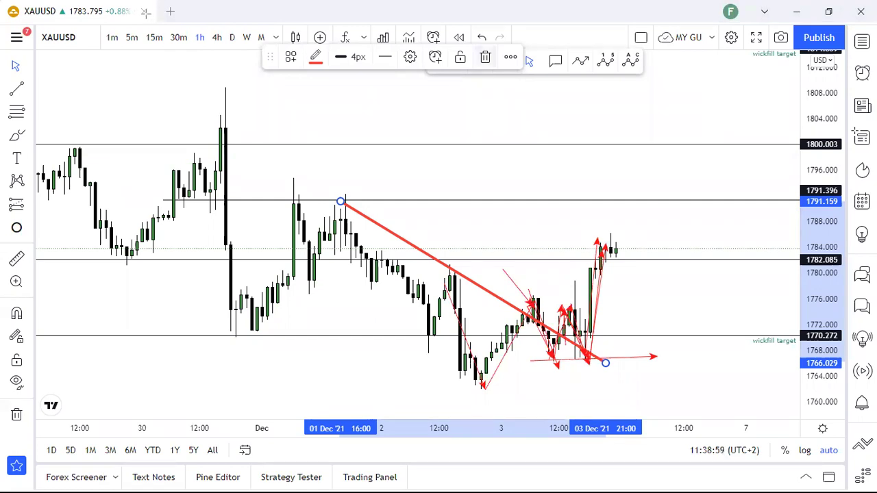
Step: Replace the trendline and all arrows with a red trendline from 1 Dec 14:00 at 1791.658 to 3 Dec 19:00 at 1766.128
key(Delete)
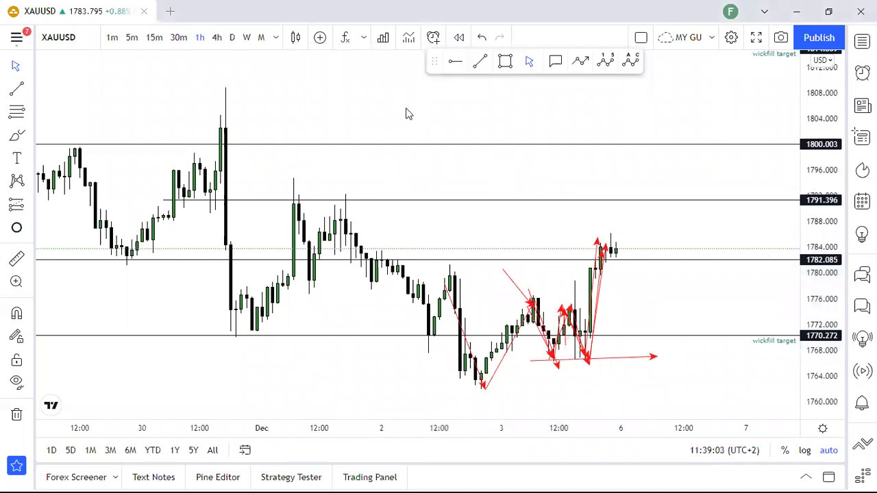
key(Delete)
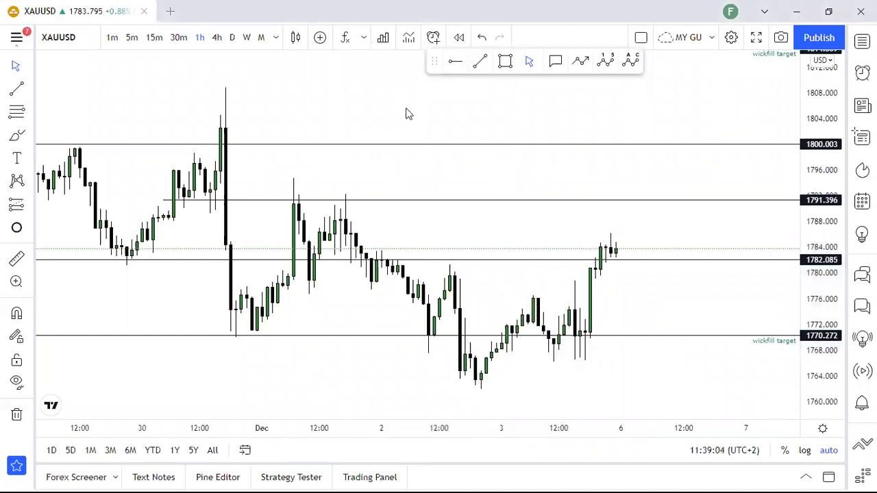
click(329, 199)
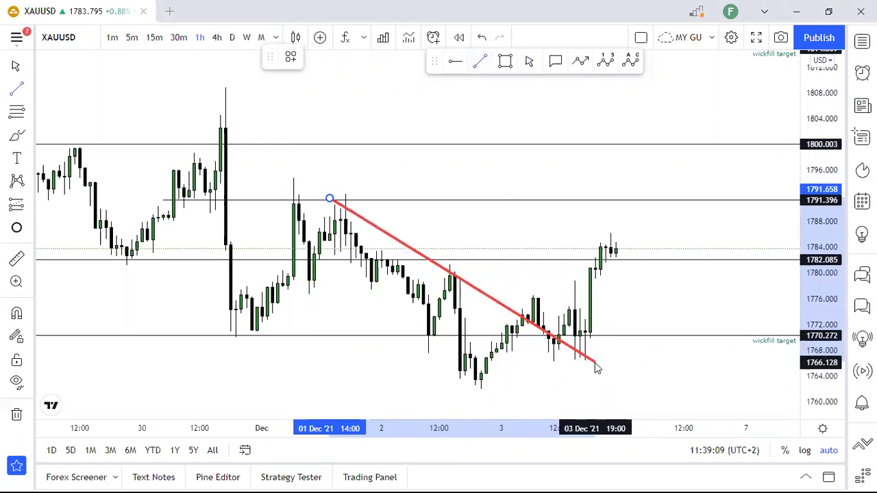
click(596, 363)
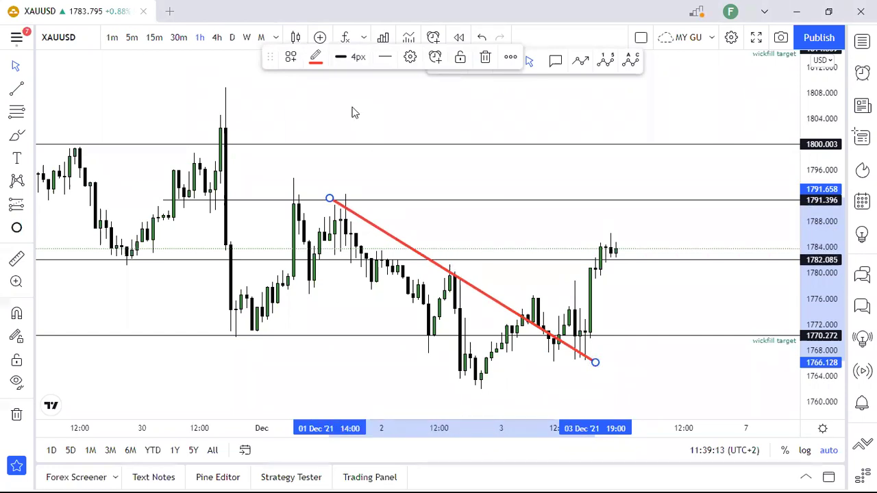
Step: Point arrows at the 2 December trendline touch, the lows below the line and the breakout rally, and erase them together with the trendline
drag(442, 193, 442, 236)
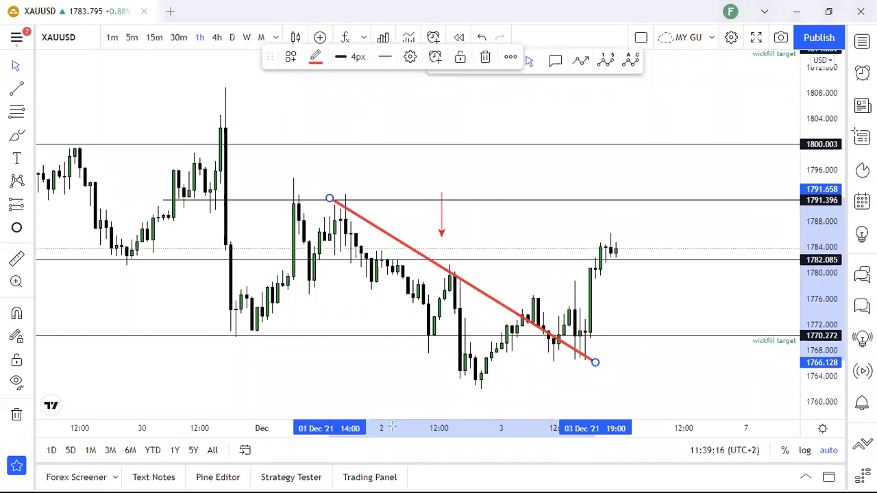
mouse_move(414, 415)
mouse_down()
mouse_move(473, 376)
mouse_move(465, 379)
mouse_up()
drag(524, 368, 551, 352)
mouse_move(528, 291)
mouse_down()
mouse_move(556, 349)
mouse_move(578, 302)
mouse_move(586, 341)
mouse_move(599, 245)
mouse_up()
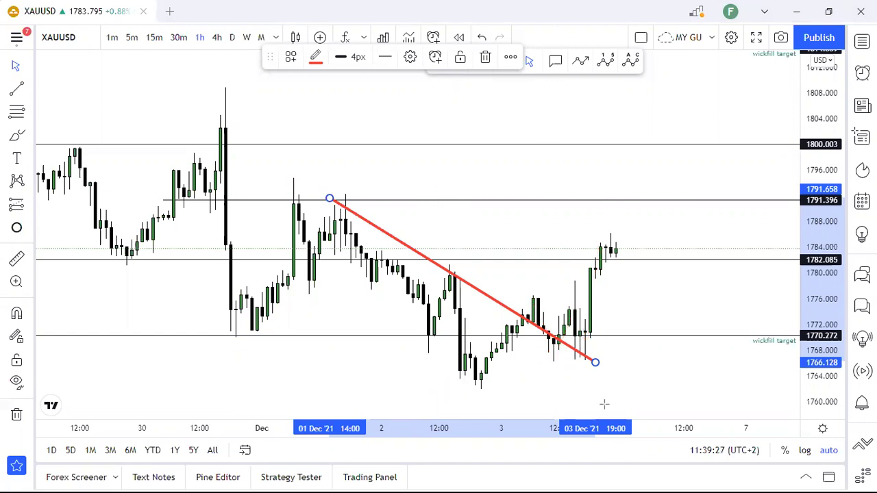
mouse_move(649, 293)
mouse_down()
mouse_move(573, 339)
mouse_move(625, 346)
mouse_up()
key(Delete)
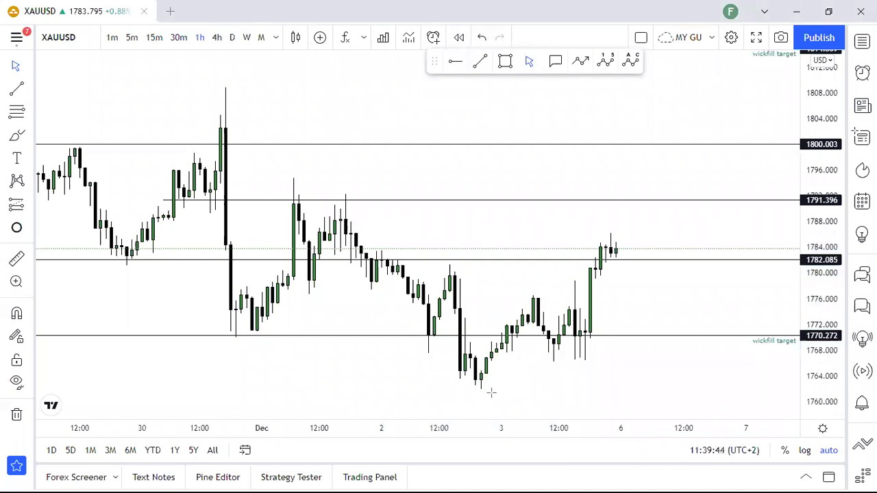
Step: Trace the rise from the 2 December low and the 3 December pullbacks with arrows, underline the 3 December lows, and erase the arrows
mouse_move(485, 386)
mouse_down()
mouse_move(530, 293)
mouse_move(549, 358)
mouse_move(545, 350)
mouse_move(603, 360)
mouse_move(643, 351)
mouse_up()
mouse_move(552, 341)
mouse_down()
mouse_move(565, 300)
mouse_move(579, 341)
mouse_move(576, 334)
mouse_up()
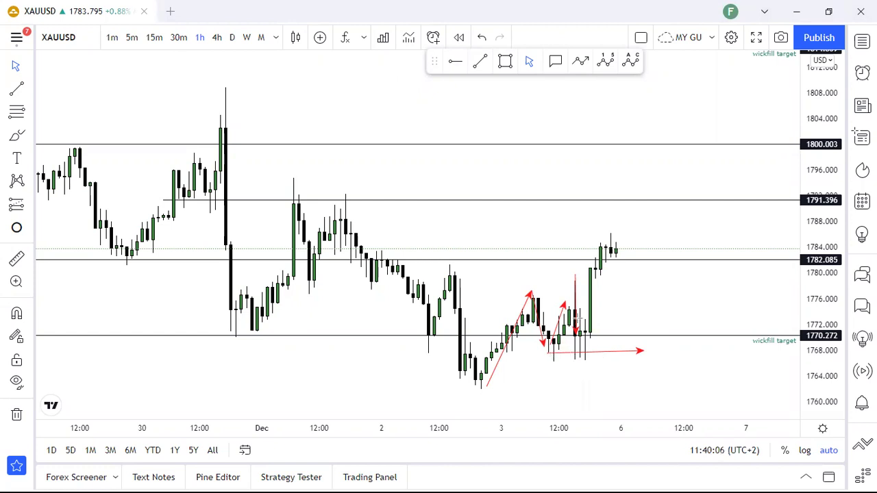
drag(576, 347, 620, 348)
key(ctrl+alt+h)
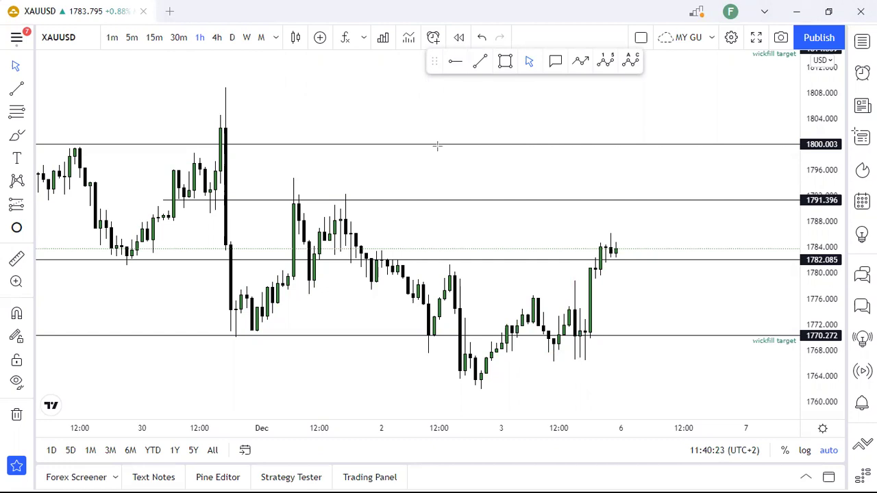
Step: Examine the 3 December swing high and the rally above 1782.085 up close
scroll(425, 343, up, 5)
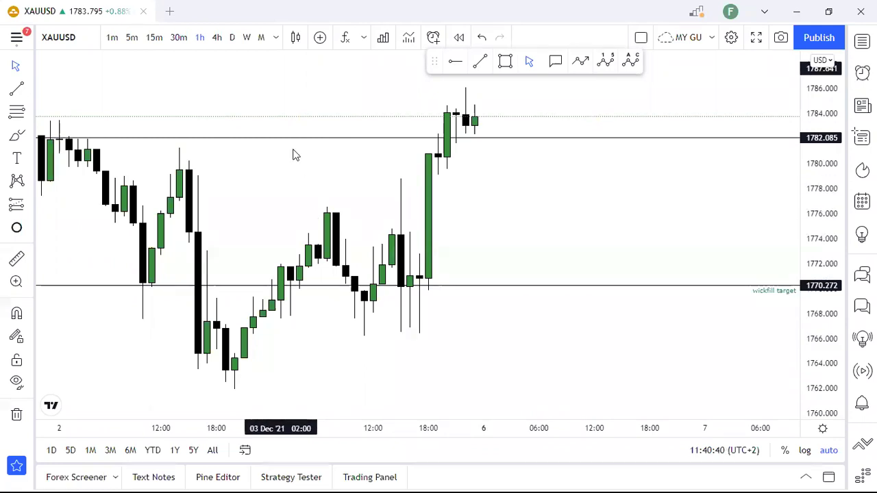
mouse_move(317, 215)
mouse_down()
mouse_move(360, 314)
mouse_move(392, 226)
mouse_move(416, 287)
mouse_move(447, 137)
mouse_up()
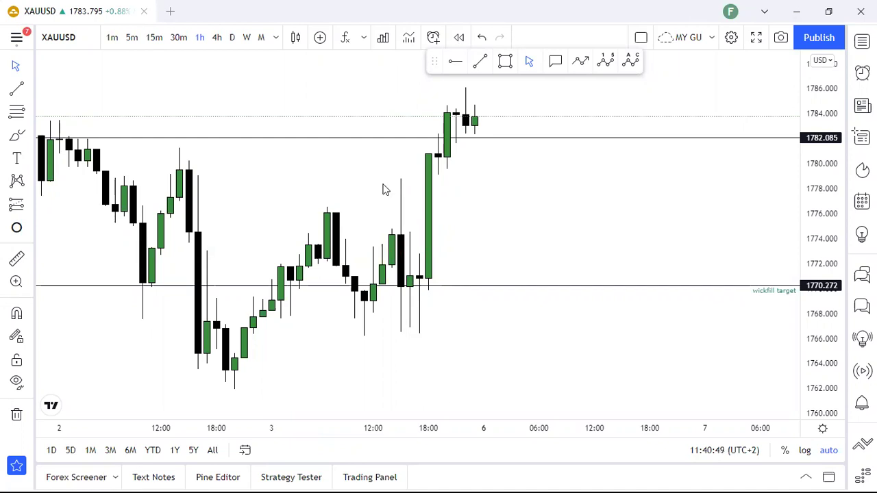
scroll(444, 389, down, 4)
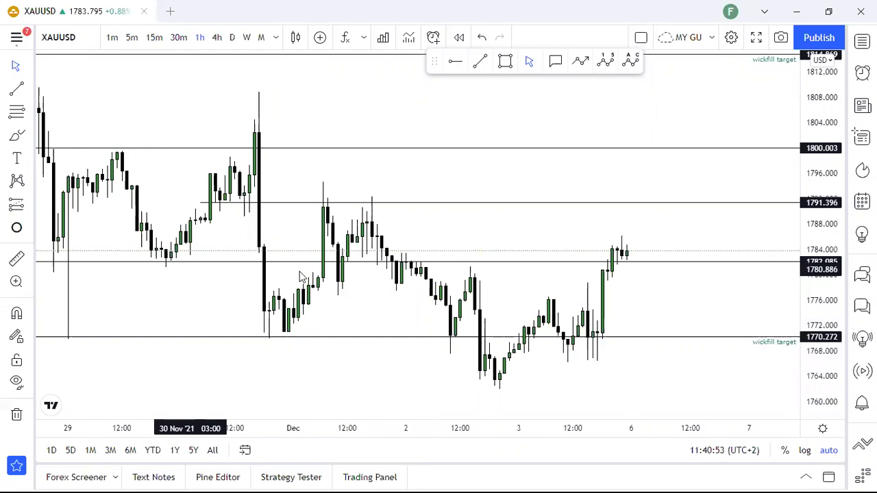
Step: Trace the impulses between the 26 November high and 2 December low with arrows, and add level arrows at the 29 and 30 November lows
scroll(334, 265, left, 5)
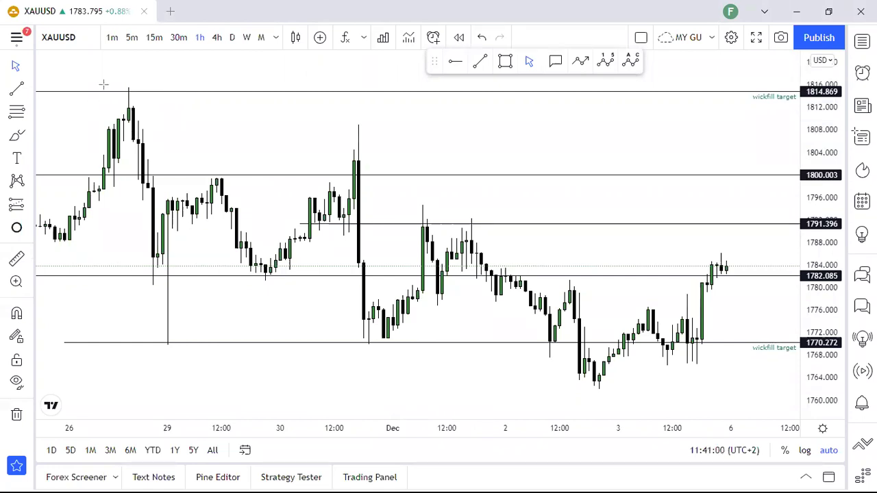
mouse_move(105, 84)
mouse_down()
mouse_move(170, 355)
mouse_move(231, 279)
mouse_move(354, 172)
mouse_move(355, 152)
mouse_move(594, 404)
mouse_move(595, 383)
mouse_up()
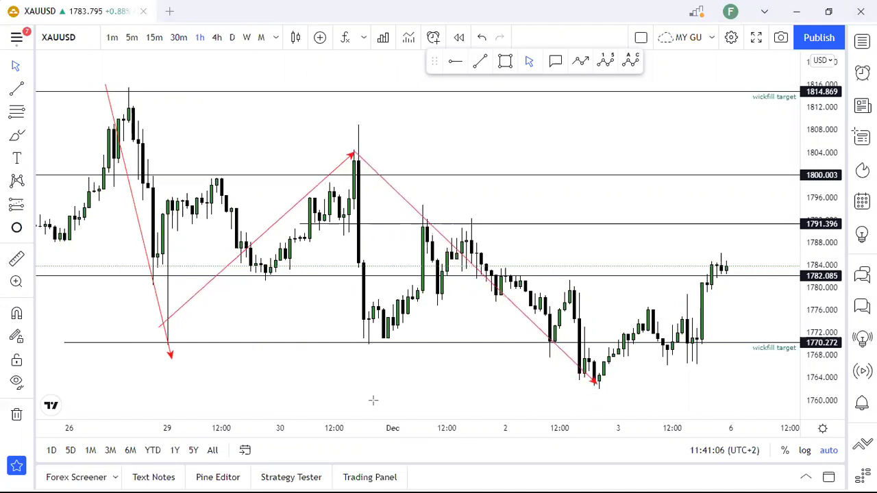
drag(363, 340, 429, 341)
mouse_move(353, 155)
mouse_down()
mouse_move(389, 323)
mouse_move(369, 339)
mouse_up()
drag(157, 338, 235, 338)
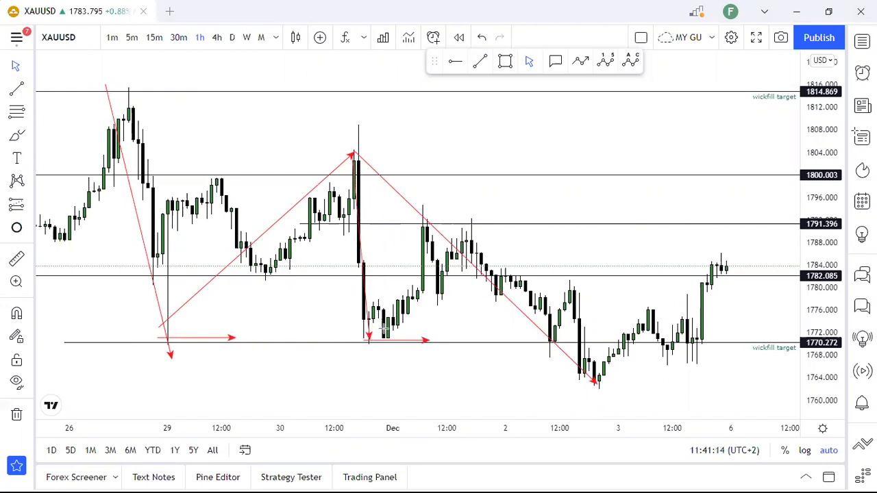
Step: Trace the 1 December rise and the drops to the 2 December low, add a level arrow below that low, and erase all arrows
drag(397, 336, 396, 329)
mouse_move(417, 265)
mouse_down()
mouse_move(433, 226)
mouse_move(524, 326)
mouse_move(582, 363)
mouse_move(609, 405)
mouse_move(780, 396)
mouse_move(771, 393)
mouse_up()
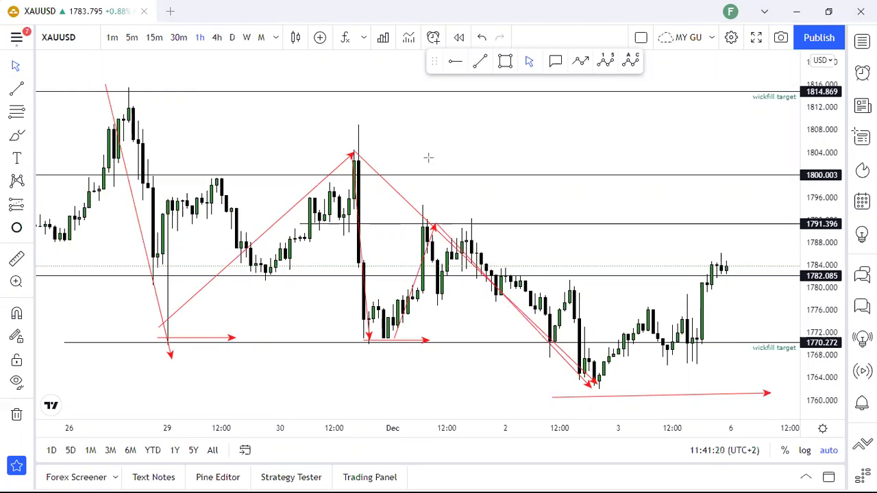
mouse_move(354, 147)
mouse_down()
mouse_move(457, 308)
mouse_move(563, 386)
mouse_up()
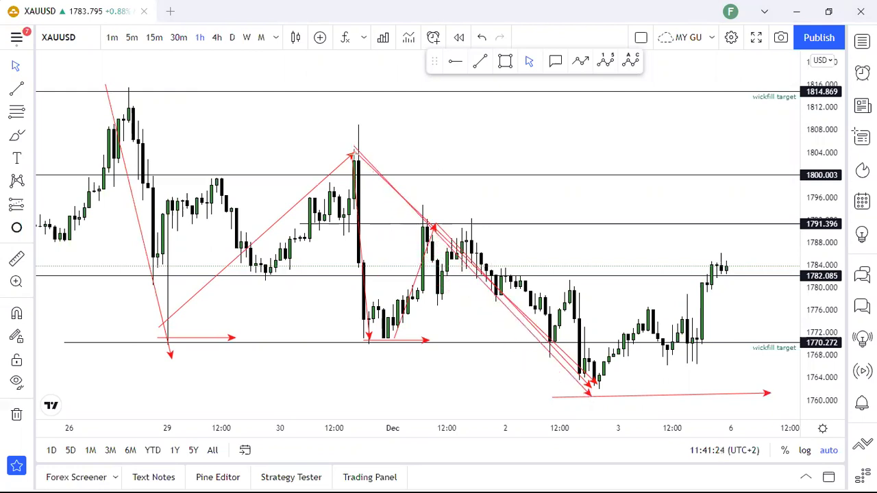
drag(354, 148, 385, 335)
mouse_move(431, 297)
mouse_down()
mouse_move(445, 235)
mouse_move(484, 264)
mouse_move(588, 385)
mouse_up()
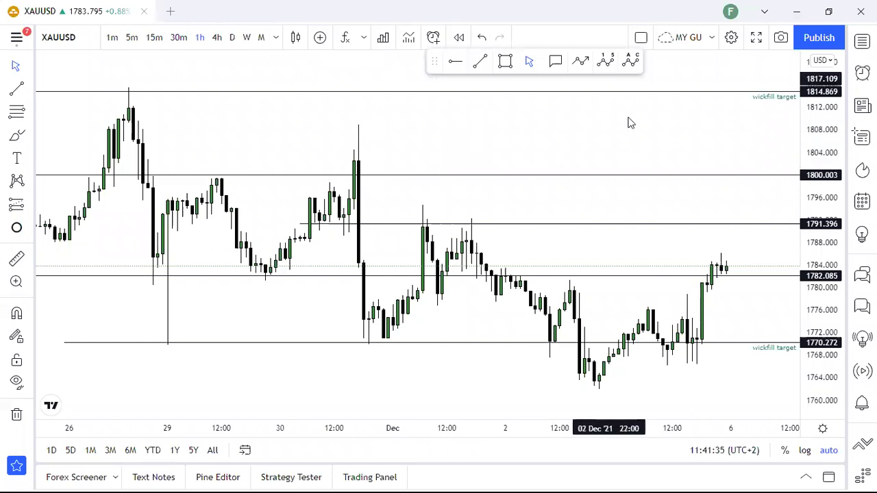
Step: Draw a red trendline from 26 Nov 13:00 at 1815.399 to 6 Dec 11:00 at 1784.053
click(128, 88)
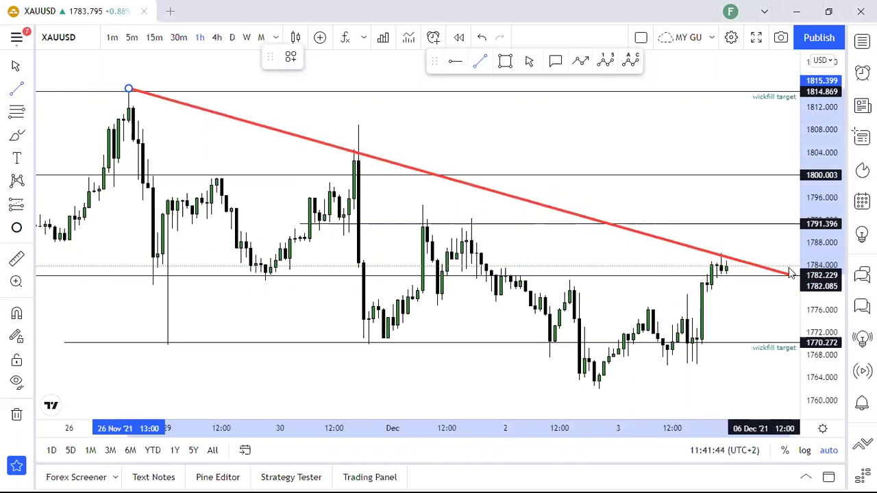
click(786, 265)
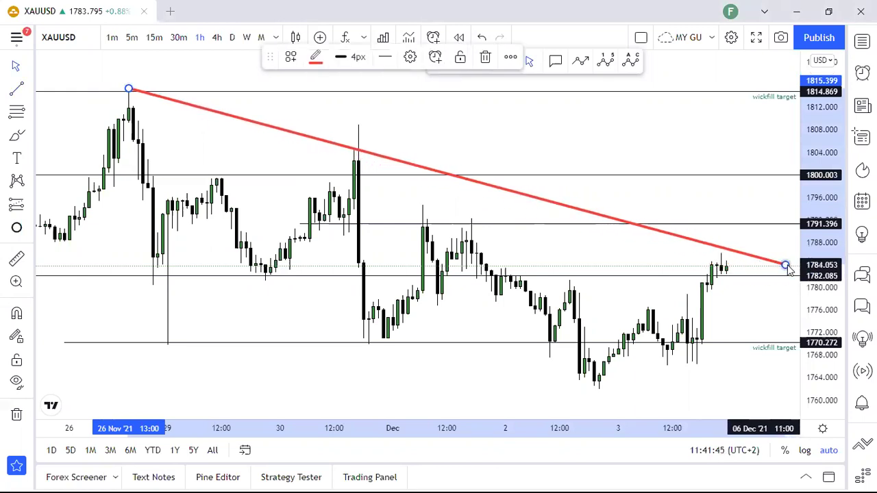
click(735, 199)
scroll(619, 178, right, 3)
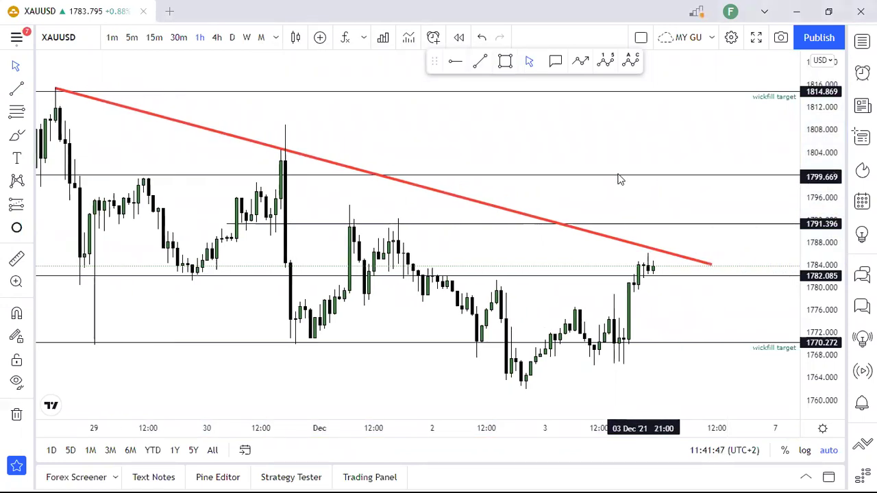
scroll(673, 200, left, 1)
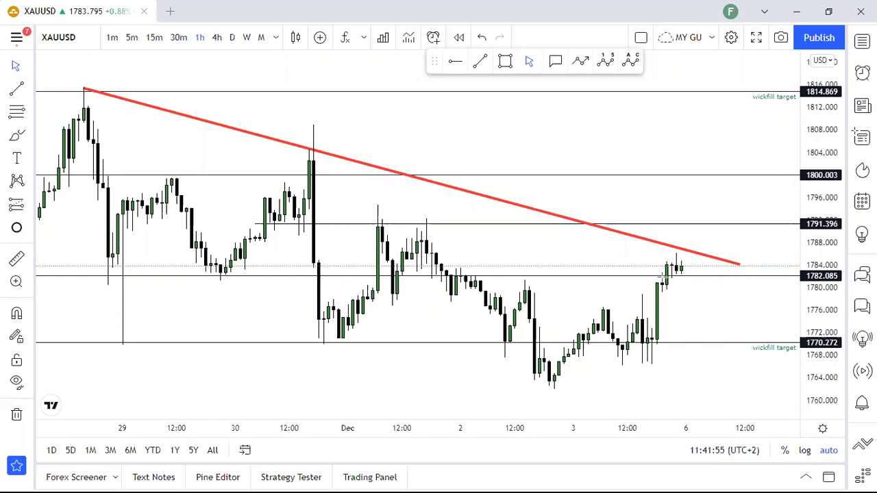
Step: Mark the 1782.085 level and the trendline with arrows, sketch a drop to 1770.272 followed by a rally, and remove these arrows
drag(669, 277, 747, 279)
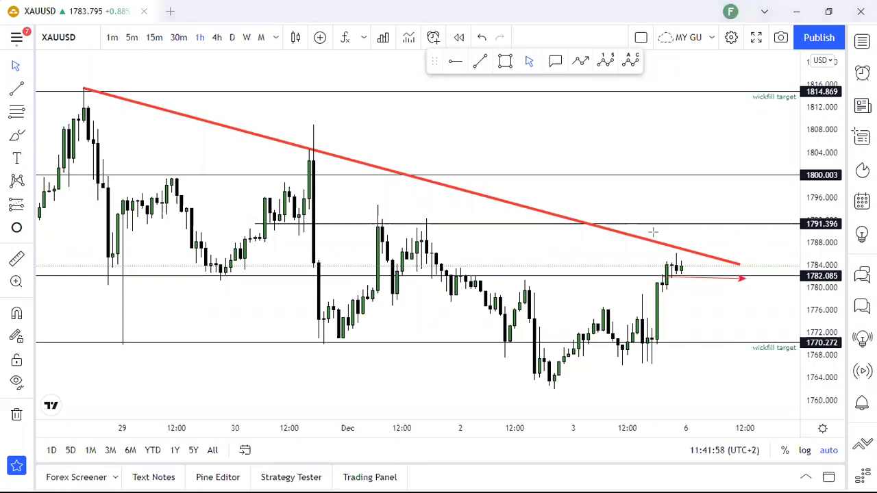
drag(665, 246, 744, 263)
mouse_move(686, 258)
mouse_down()
mouse_move(713, 340)
mouse_move(740, 298)
mouse_move(765, 191)
mouse_up()
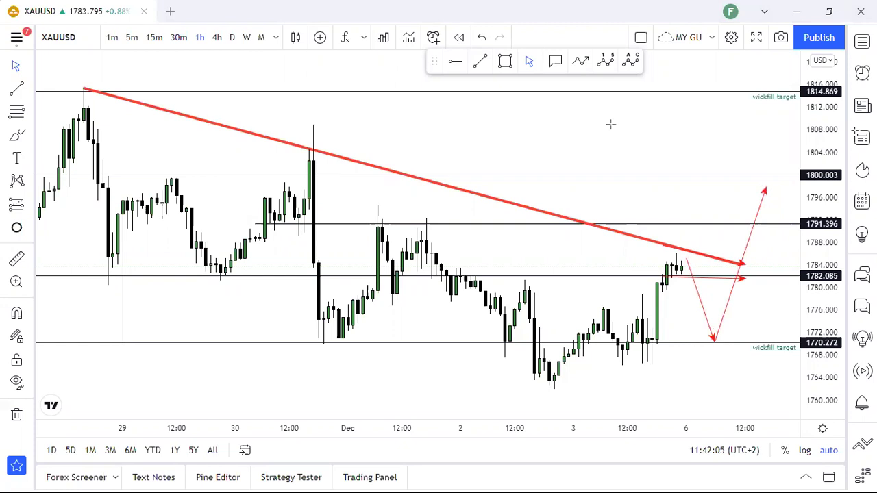
key(ctrl+z)
Step: Sketch bearish and bullish scenarios around 1791.396 with arrows, trace the 3 December impulses up to the trendline, and remove all arrows
mouse_move(676, 268)
mouse_down()
mouse_move(693, 201)
mouse_move(693, 228)
mouse_up()
mouse_move(351, 226)
mouse_down()
mouse_move(712, 226)
mouse_move(706, 255)
mouse_move(777, 427)
mouse_up()
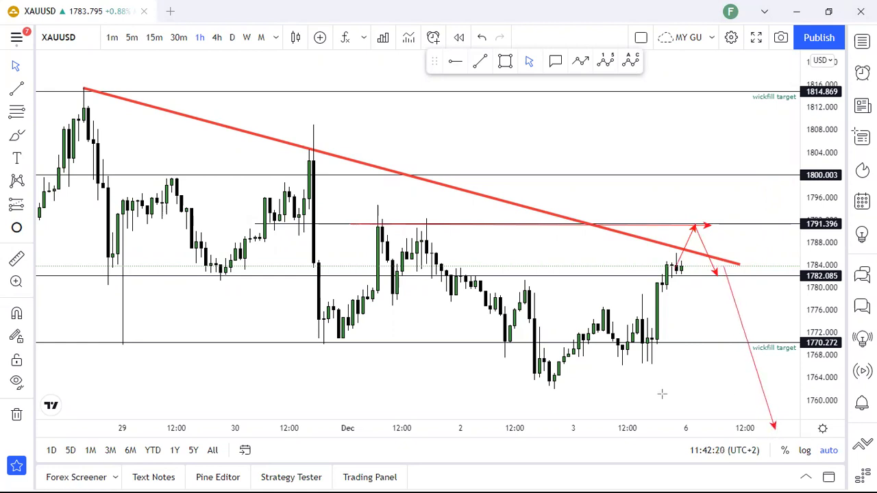
mouse_move(642, 319)
mouse_down()
mouse_move(702, 215)
mouse_move(751, 339)
mouse_move(728, 318)
mouse_move(738, 329)
mouse_move(764, 184)
mouse_move(801, 126)
mouse_up()
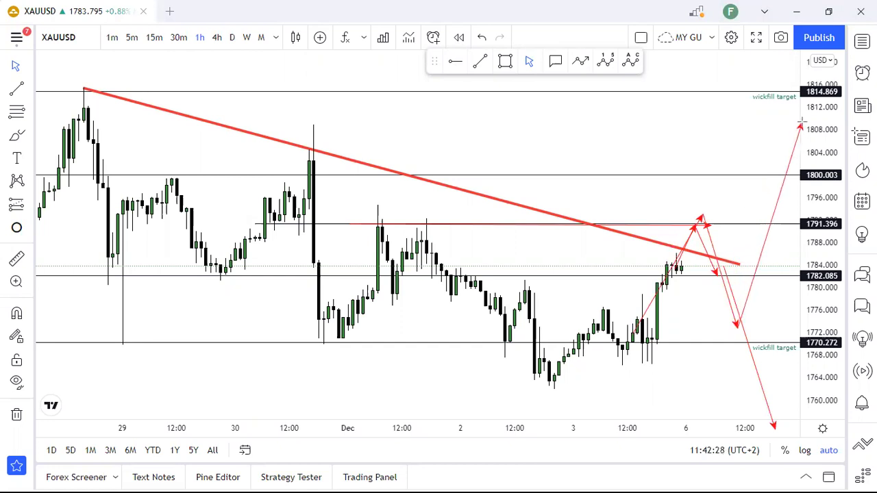
mouse_move(561, 362)
mouse_down()
mouse_move(615, 309)
mouse_move(628, 366)
mouse_move(692, 251)
mouse_up()
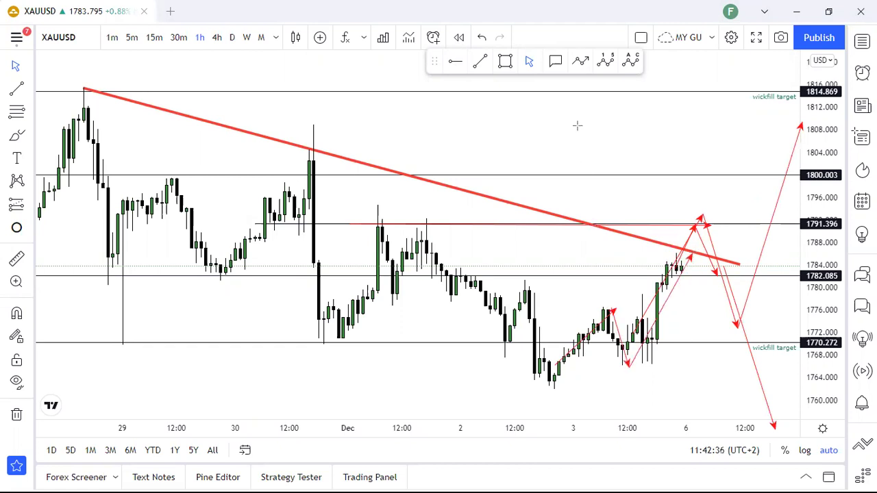
key(ctrl+z)
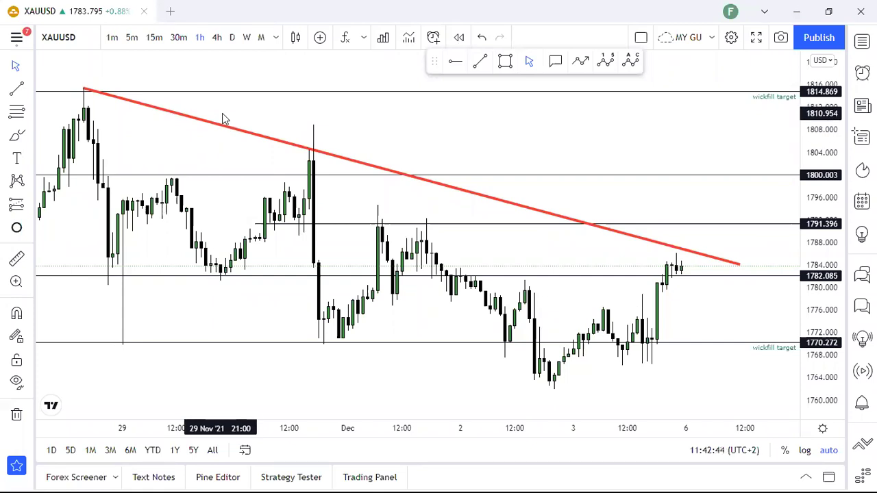
Step: Select the red trendline that starts at the 26 November high
click(269, 141)
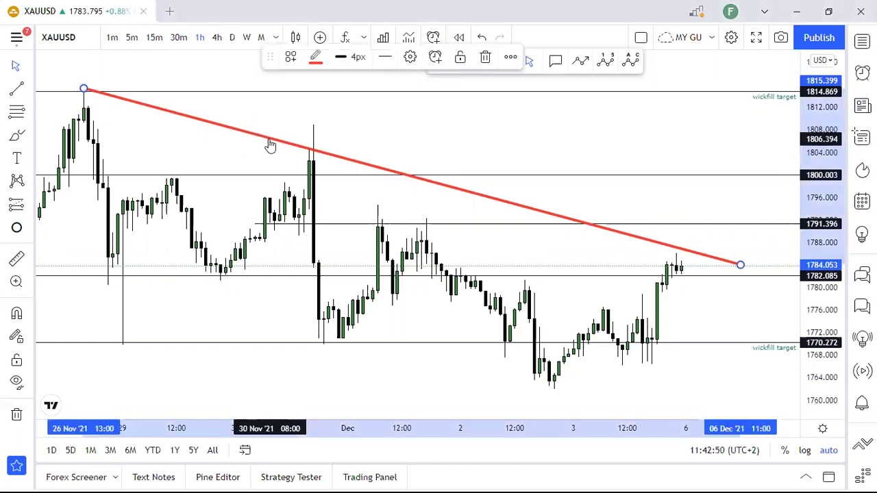